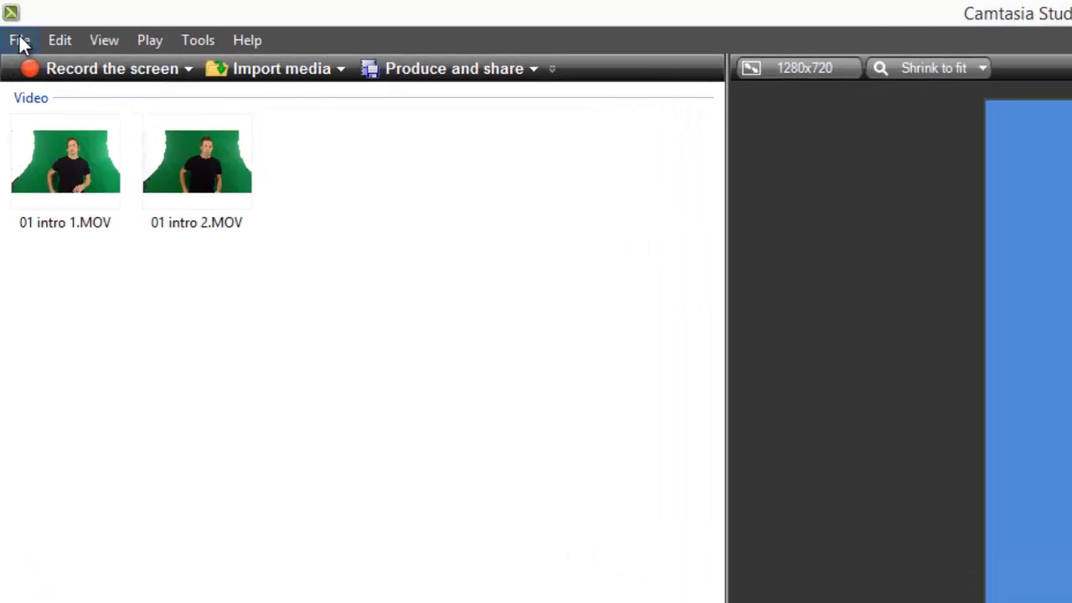
Import 3069-37.mp4, WATE_024.mp3 and WATE_031.mp3 from the Videos > Examples folder into the project
{"action": "left_click", "coordinate": [9, 18]}
{"action": "left_click", "coordinate": [97, 296]}
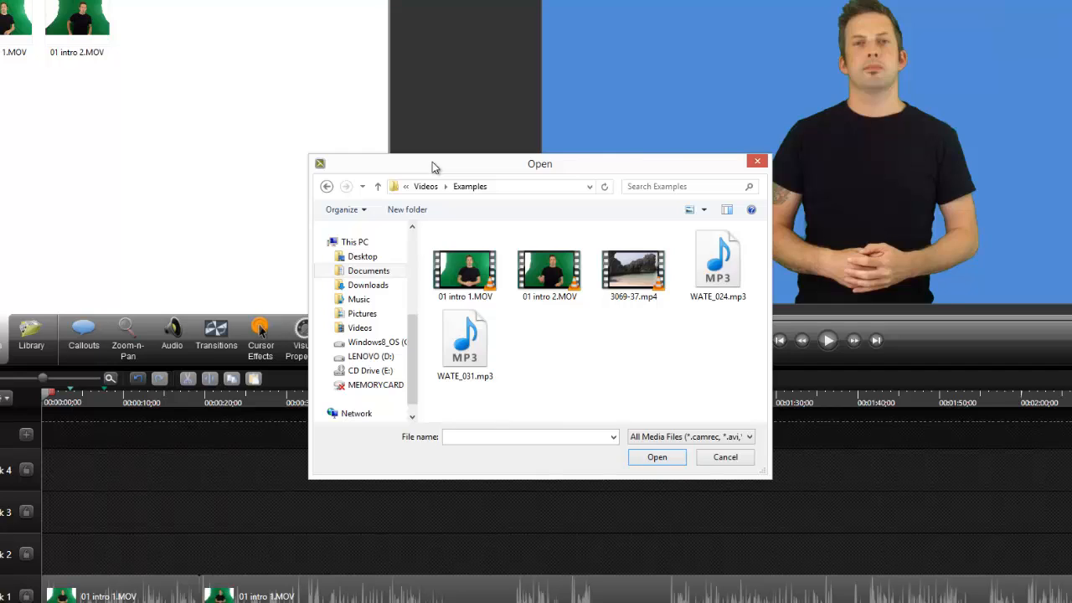
{"action": "left_click", "coordinate": [633, 272]}
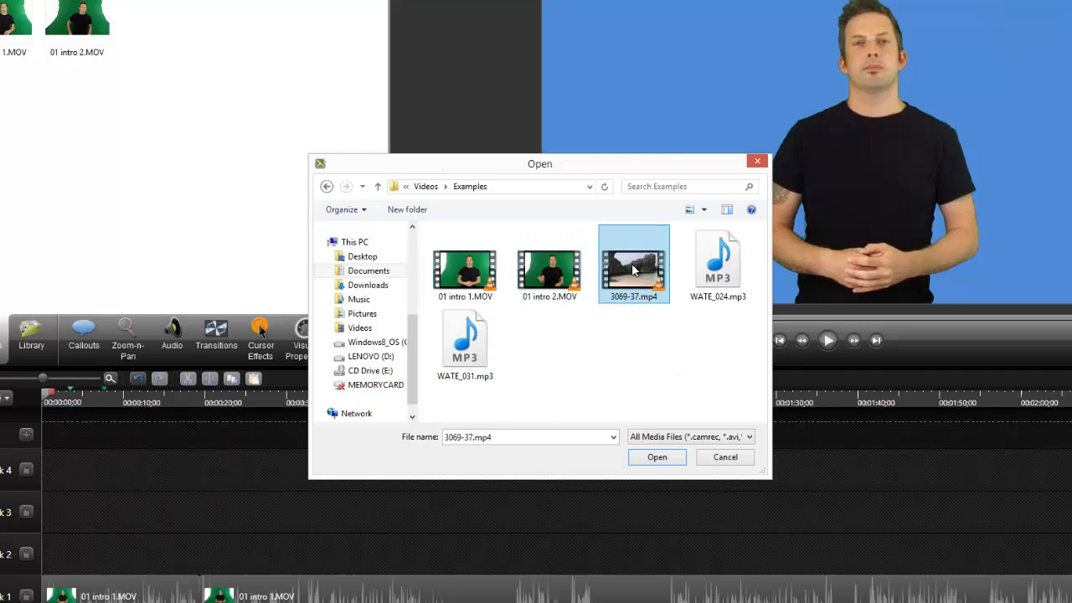
{"action": "left_click", "coordinate": [718, 266], "text": "ctrl"}
{"action": "left_click", "coordinate": [465, 343], "text": "ctrl"}
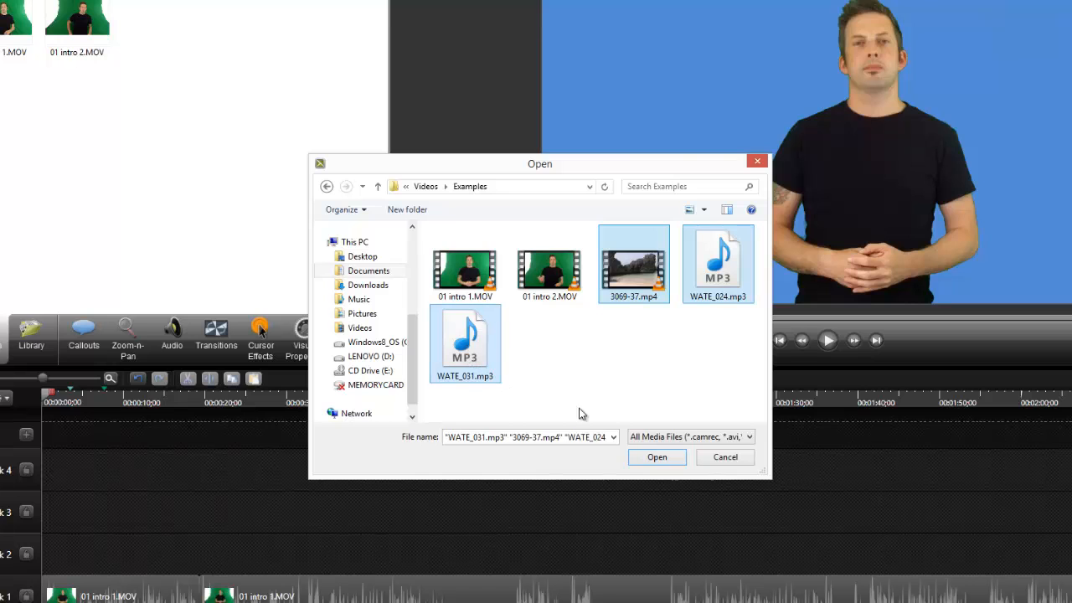
{"action": "left_click", "coordinate": [656, 457]}
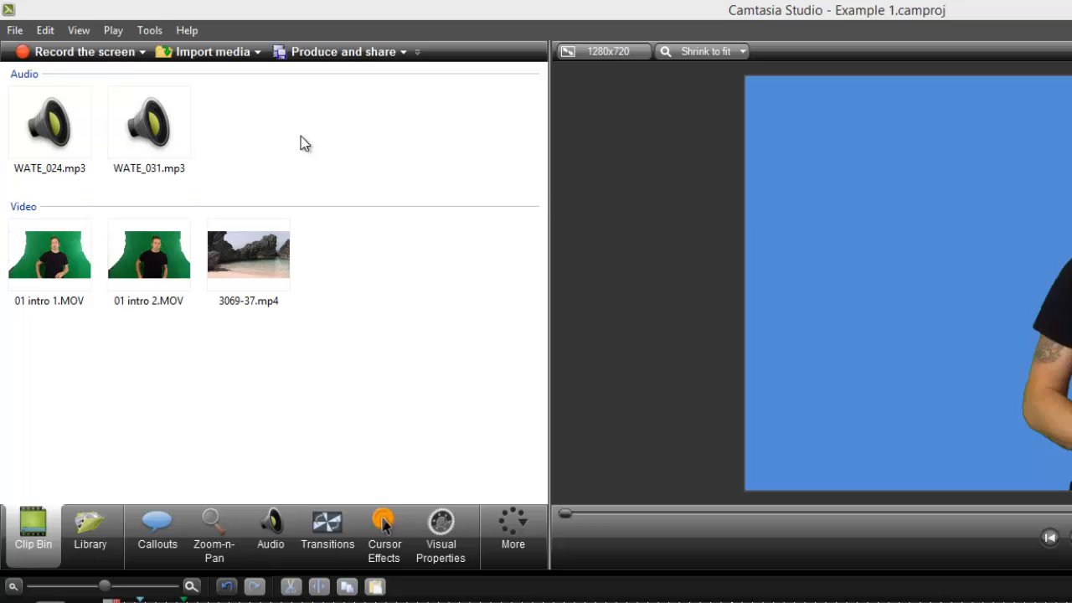
Turn off the grouped display of media in the clip bin and turn it back on
{"action": "right_click", "coordinate": [247, 171]}
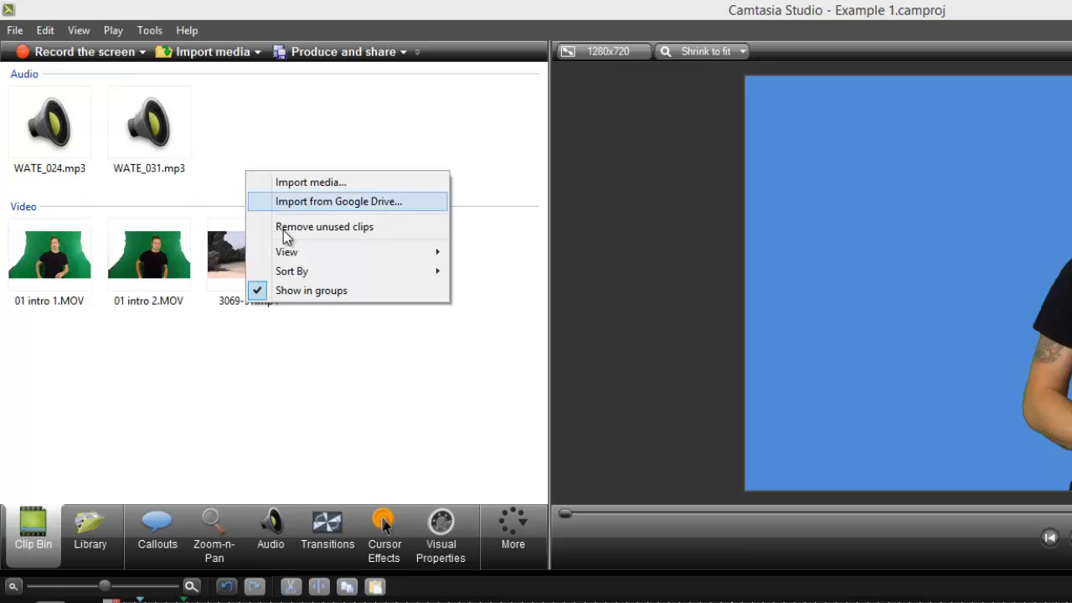
{"action": "left_click", "coordinate": [311, 291]}
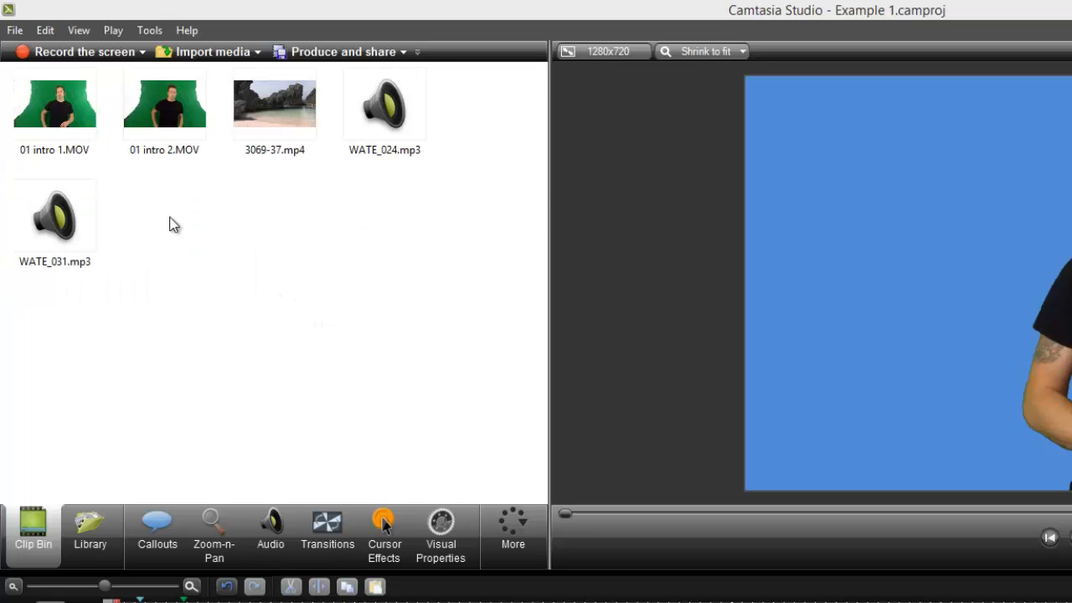
{"action": "right_click", "coordinate": [310, 275]}
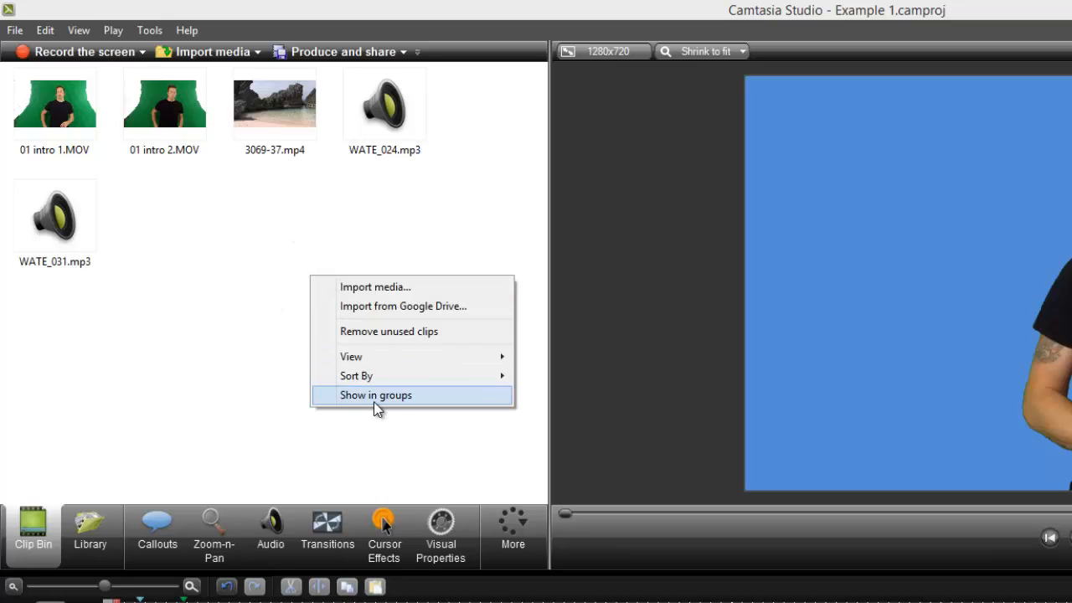
{"action": "left_click", "coordinate": [374, 401]}
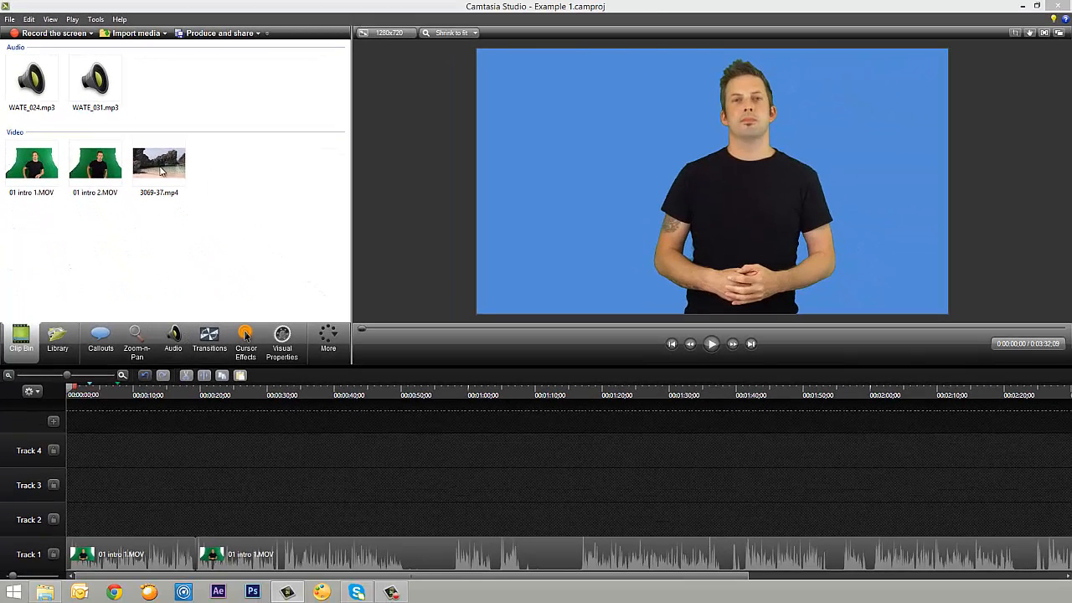
Place the beach clip 3069-37.mp4 on Track 2, view a frame of it, and move it to the start of the timeline
{"action": "left_click_drag", "start_coordinate": [164, 166], "coordinate": [108, 517]}
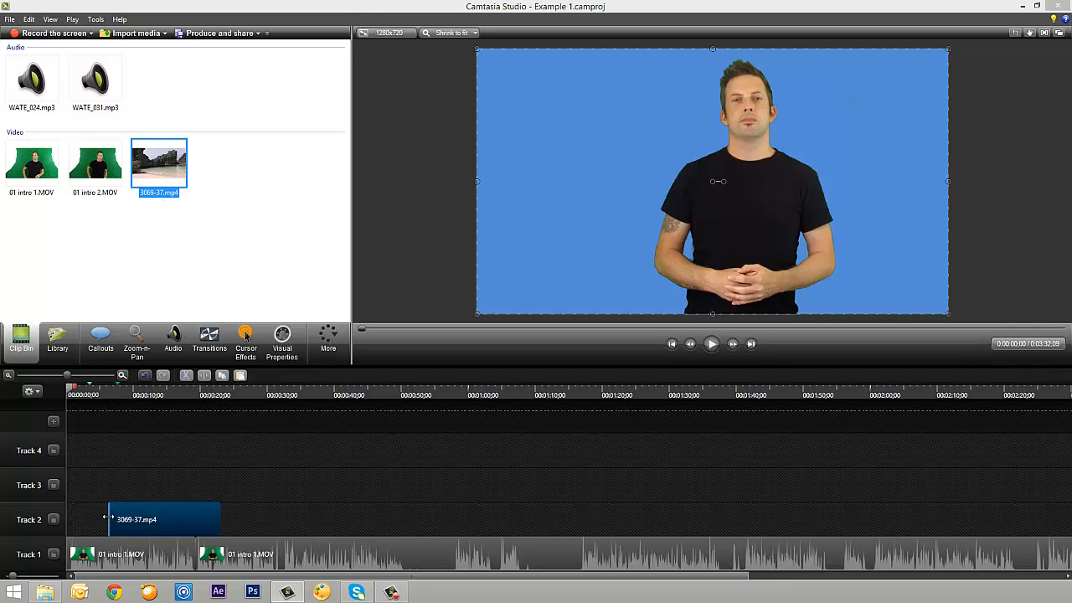
{"action": "left_click", "coordinate": [132, 393]}
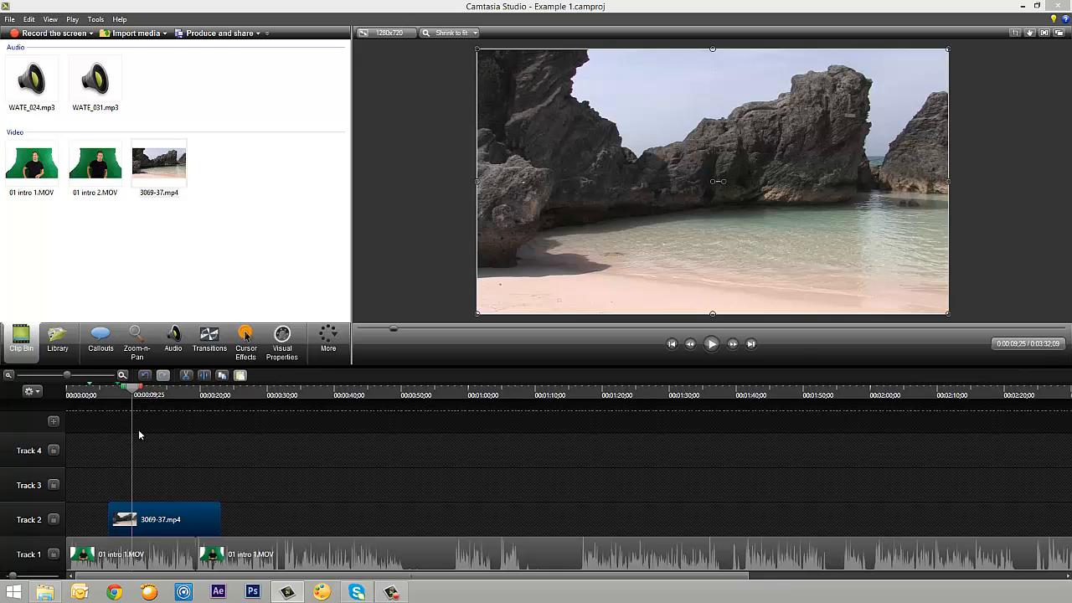
{"action": "left_click_drag", "start_coordinate": [177, 520], "coordinate": [115, 497]}
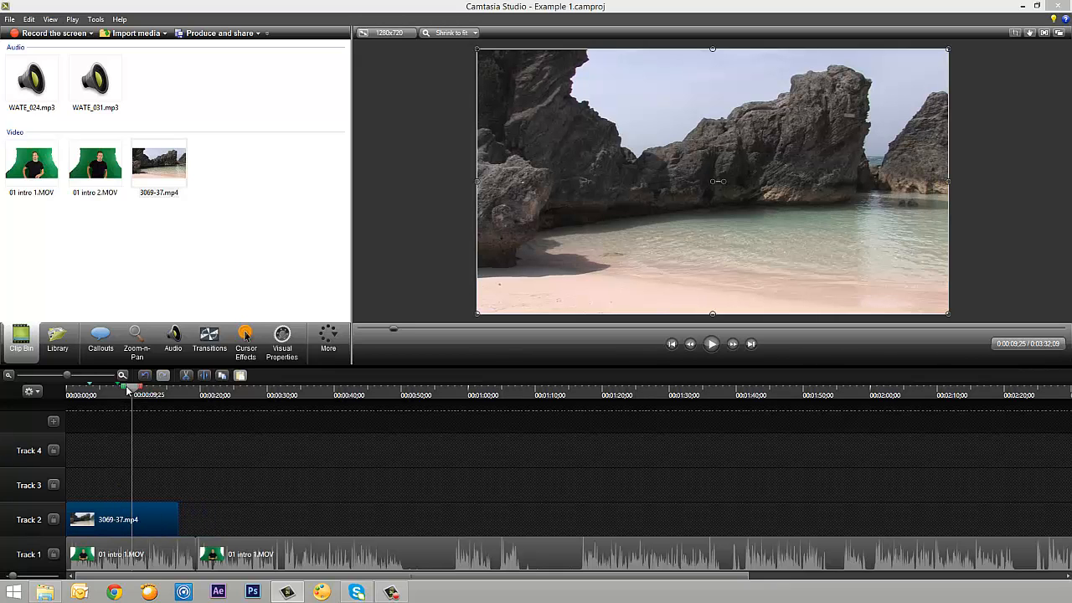
Rearrange the first presenter segment onto Track 2 above the beach clip on Track 1, and play the composite
{"action": "left_click_drag", "start_coordinate": [132, 388], "coordinate": [118, 388]}
{"action": "left_click_drag", "start_coordinate": [143, 540], "coordinate": [139, 477]}
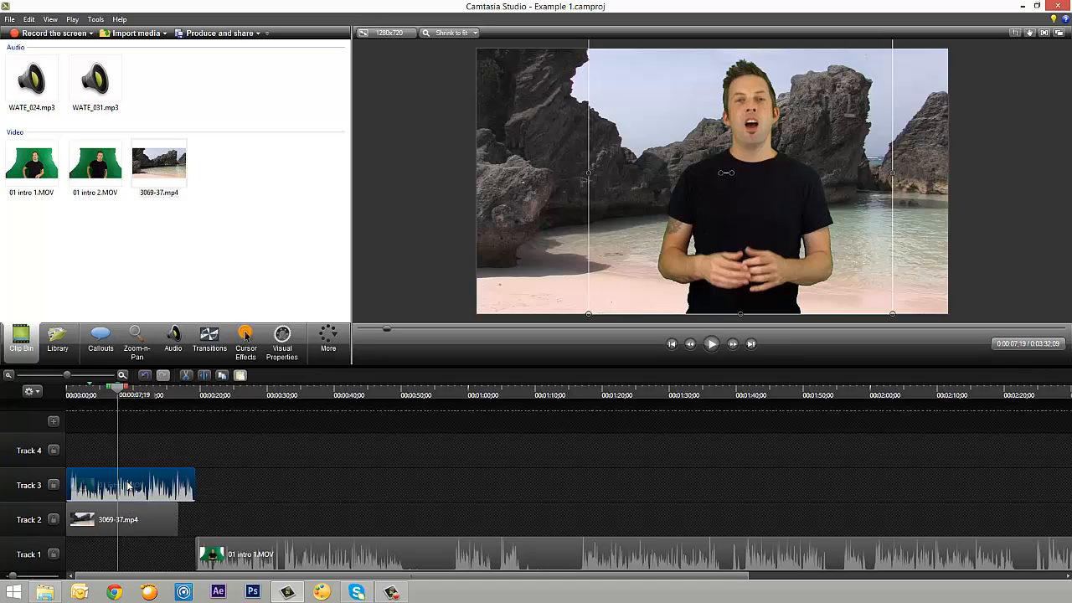
{"action": "left_click_drag", "start_coordinate": [129, 451], "coordinate": [147, 545]}
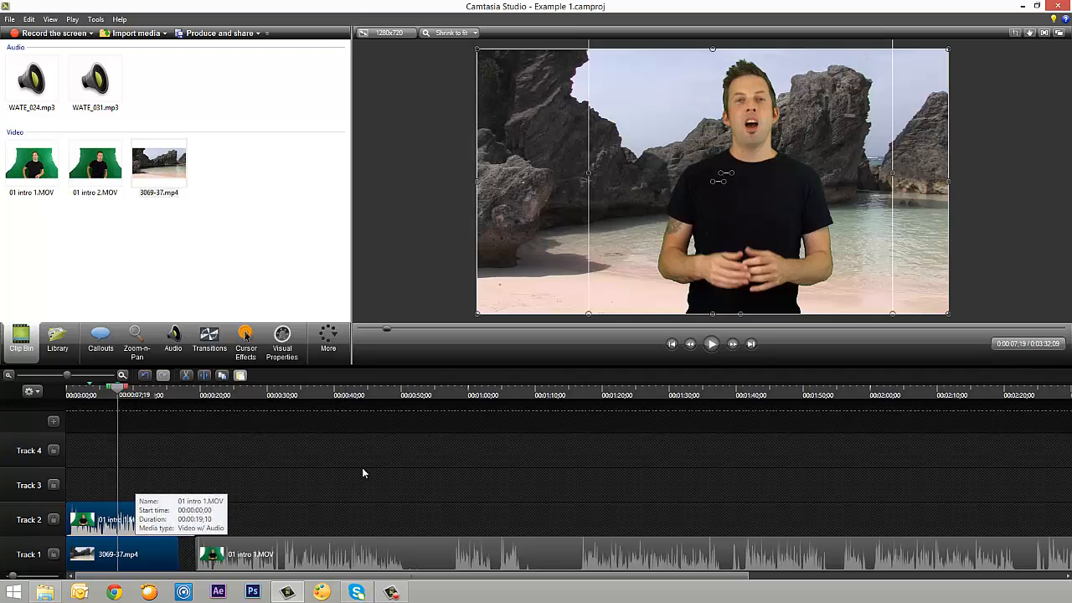
{"action": "left_click", "coordinate": [711, 343]}
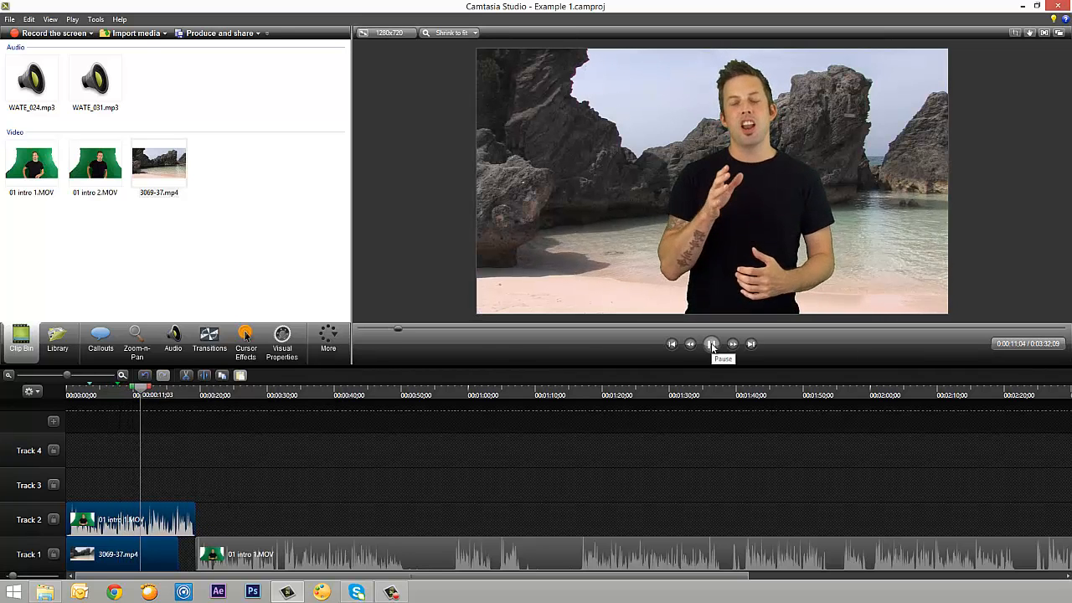
{"action": "left_click", "coordinate": [711, 344]}
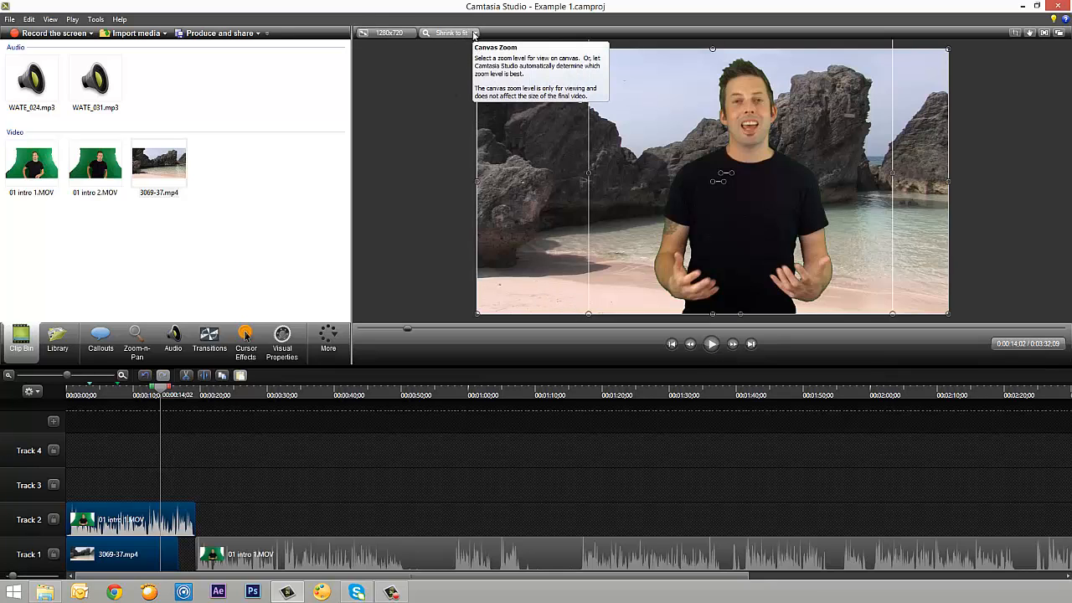
Set the canvas zoom level to 50%
{"action": "left_click", "coordinate": [470, 33]}
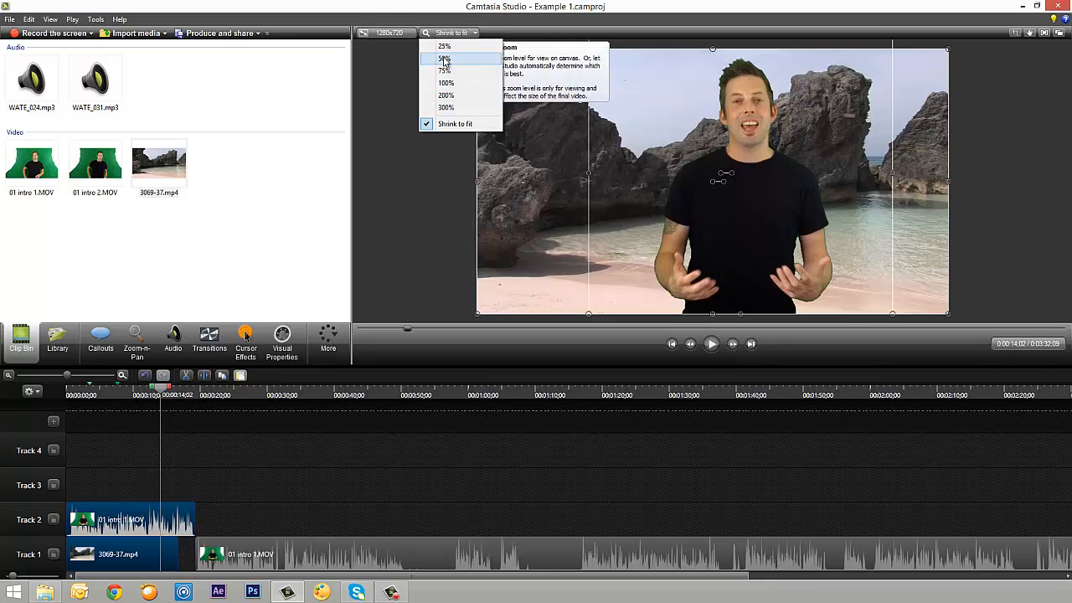
{"action": "left_click", "coordinate": [444, 57]}
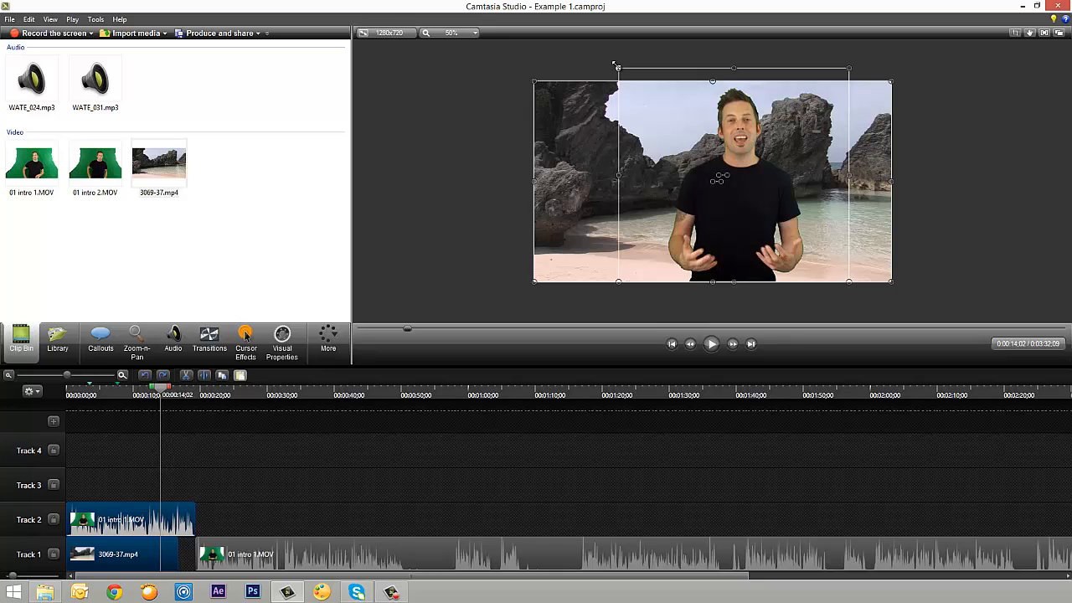
Try to scale the presenter and beach clips down together on the canvas, and undo it
{"action": "left_click_drag", "start_coordinate": [617, 67], "coordinate": [646, 118]}
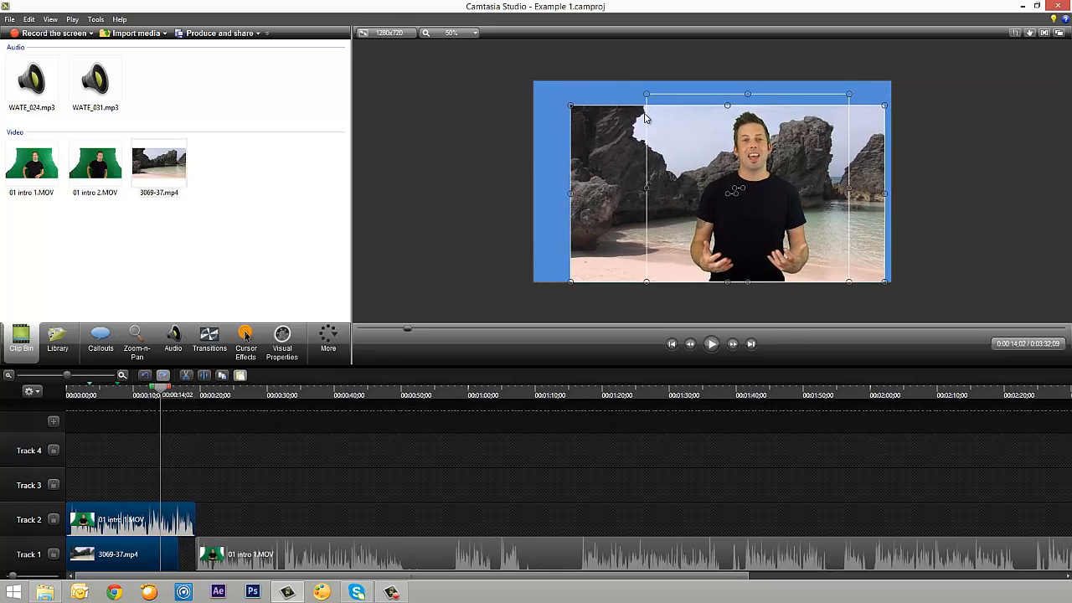
{"action": "key", "text": "ctrl+z"}
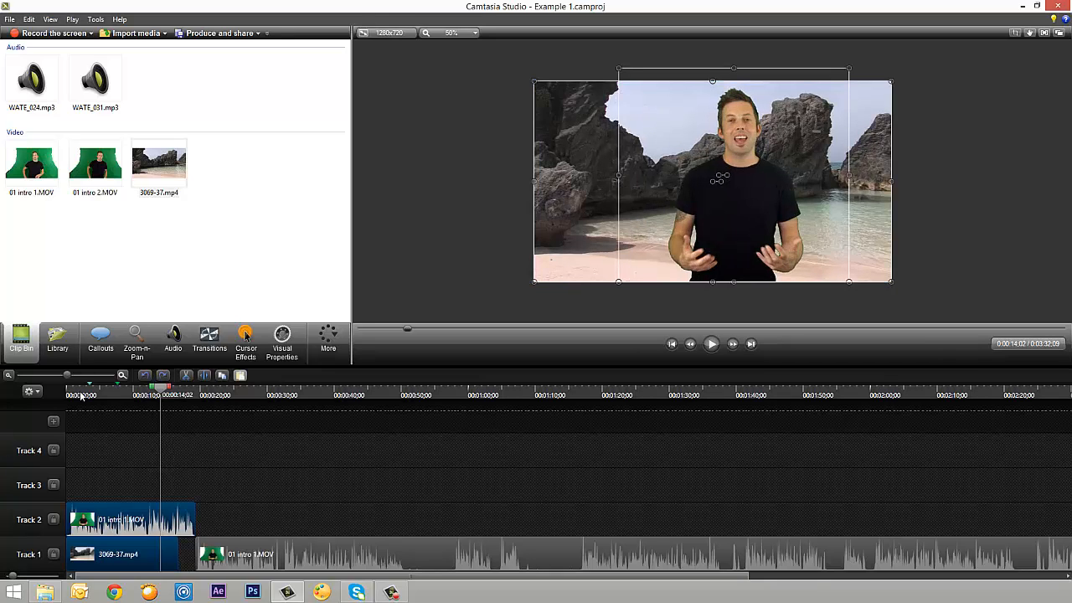
{"action": "left_click", "coordinate": [82, 396]}
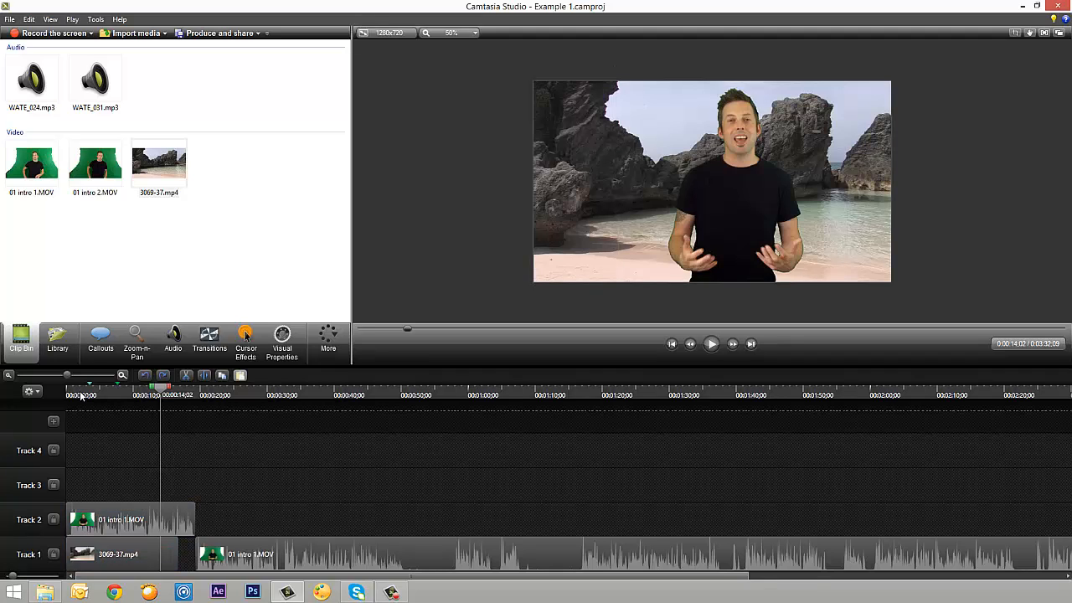
{"action": "key", "text": "ctrl+z"}
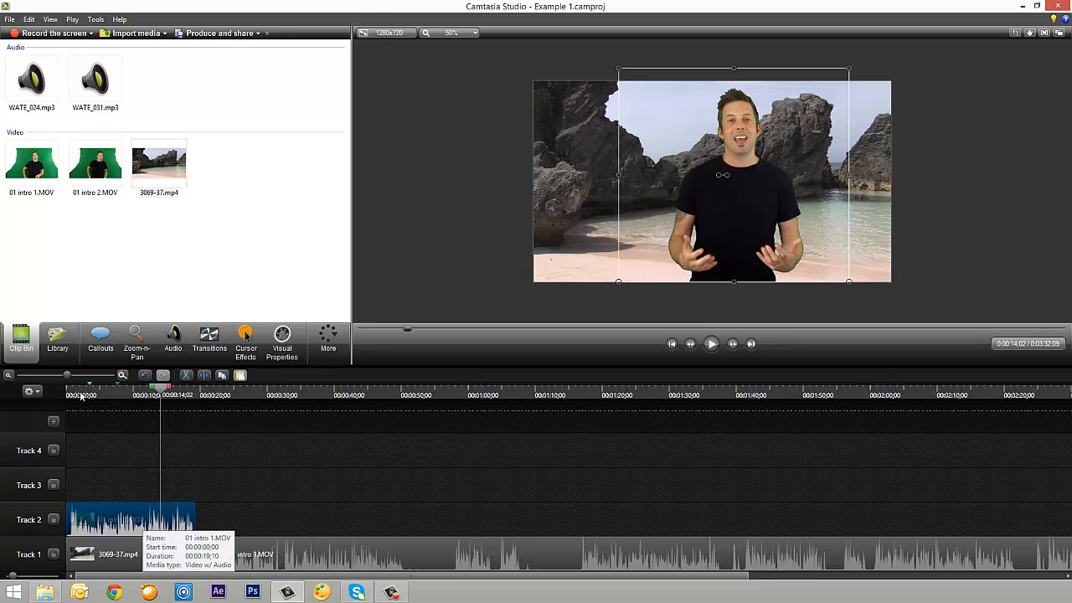
Scale down only the presenter clip on Track 2, move it to the left side of the beach scene, and play the result
{"action": "left_click", "coordinate": [137, 554]}
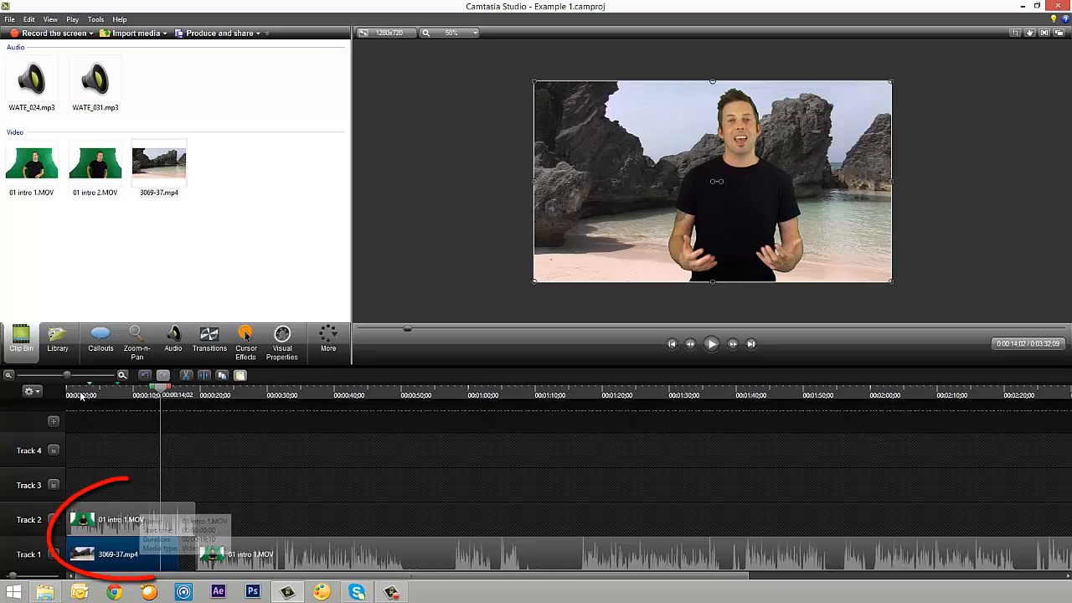
{"action": "left_click", "coordinate": [132, 520]}
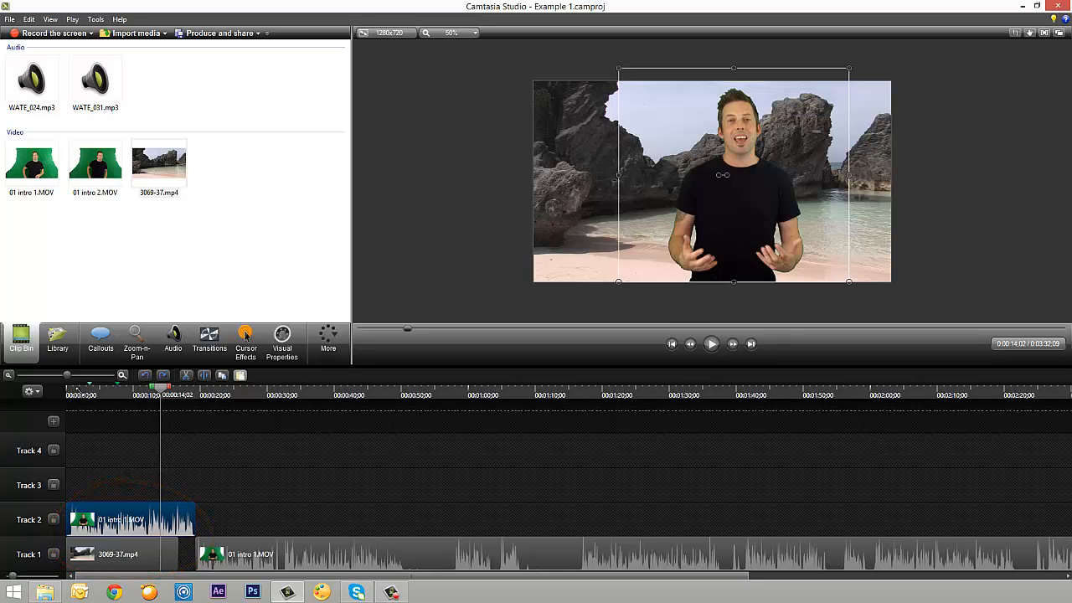
{"action": "left_click_drag", "start_coordinate": [618, 67], "coordinate": [647, 94]}
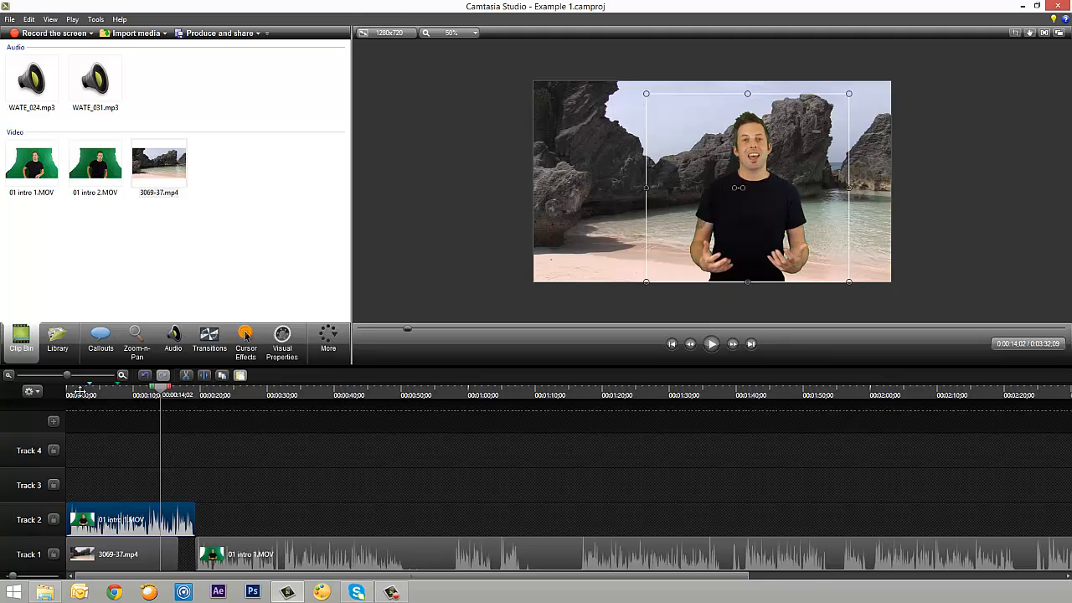
{"action": "mouse_move", "coordinate": [750, 201]}
{"action": "left_mouse_down"}
{"action": "mouse_move", "coordinate": [796, 201]}
{"action": "mouse_move", "coordinate": [654, 192]}
{"action": "mouse_move", "coordinate": [613, 202]}
{"action": "mouse_move", "coordinate": [637, 201]}
{"action": "left_mouse_up"}
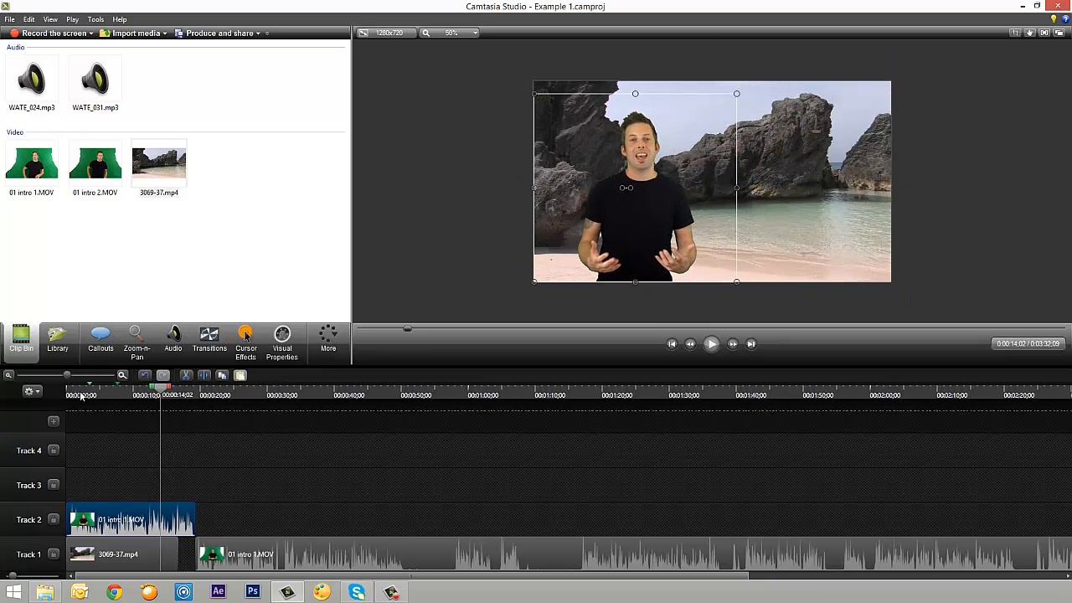
{"action": "left_click", "coordinate": [711, 344]}
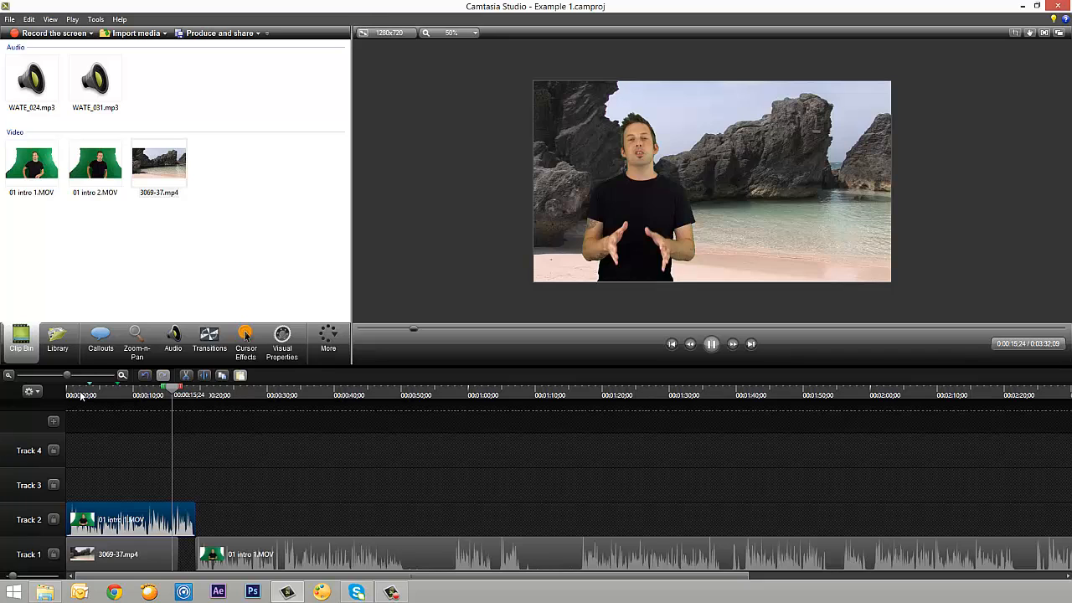
{"action": "left_click", "coordinate": [712, 344]}
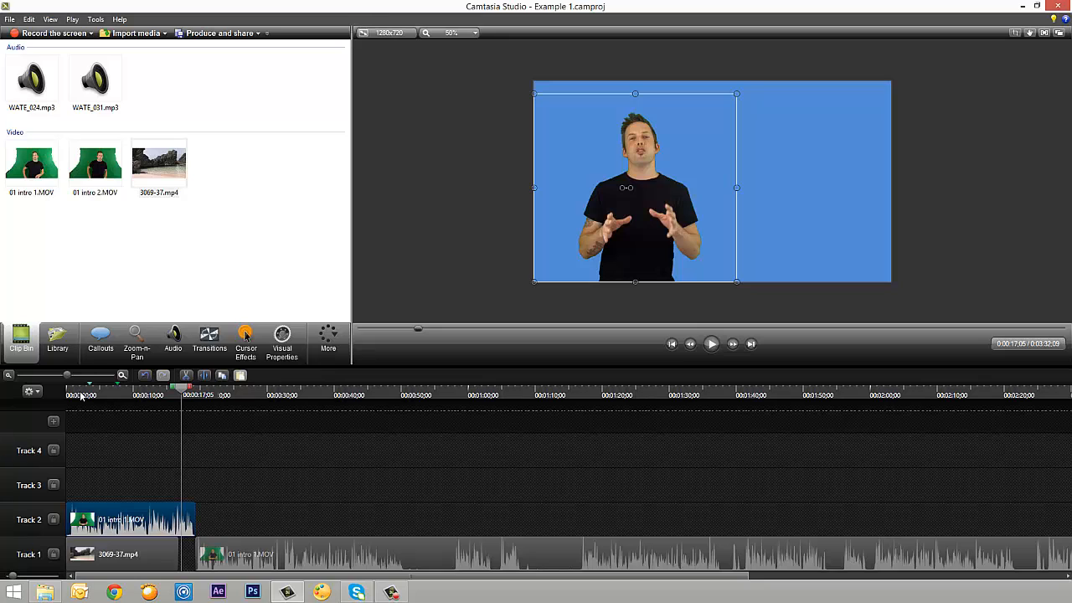
Move the second 01 intro 1.MOV segment from Track 1 up to Track 2, and try to extend the end of the beach clip
{"action": "left_click", "coordinate": [156, 553]}
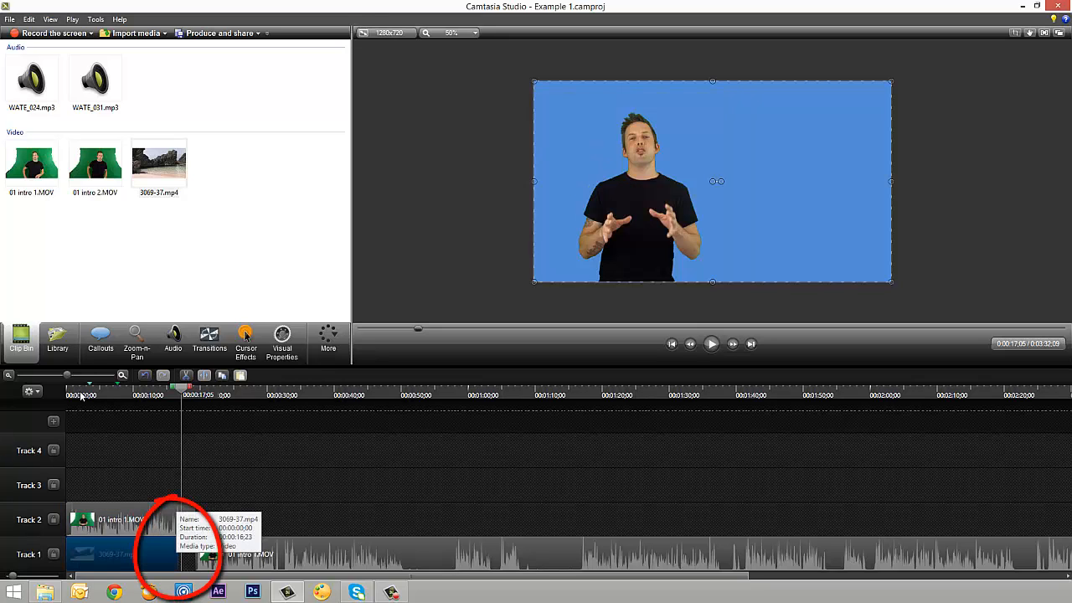
{"action": "left_click", "coordinate": [487, 552]}
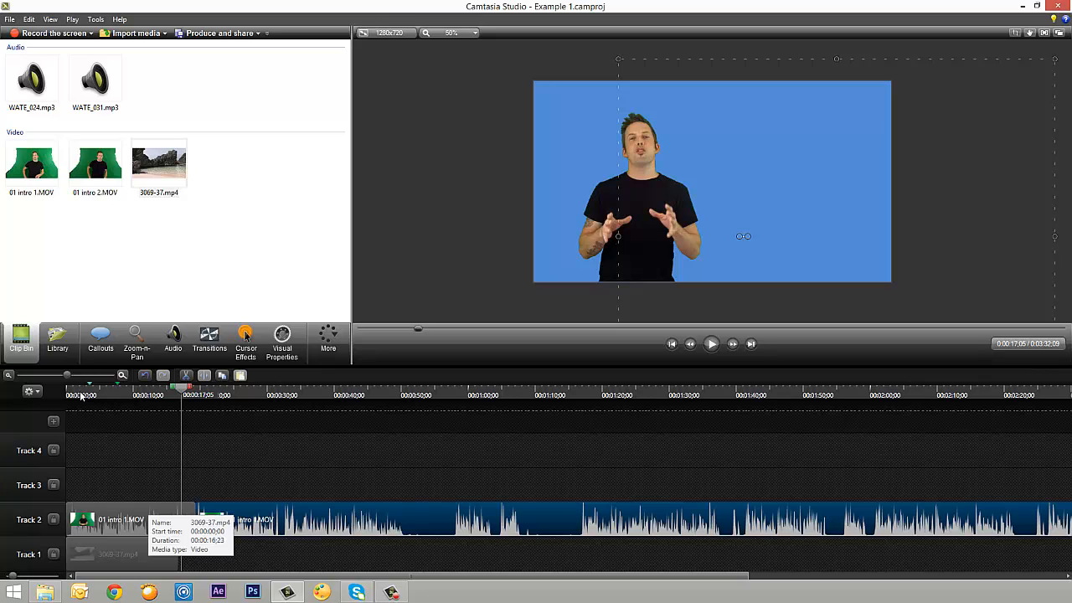
{"action": "left_click", "coordinate": [117, 554]}
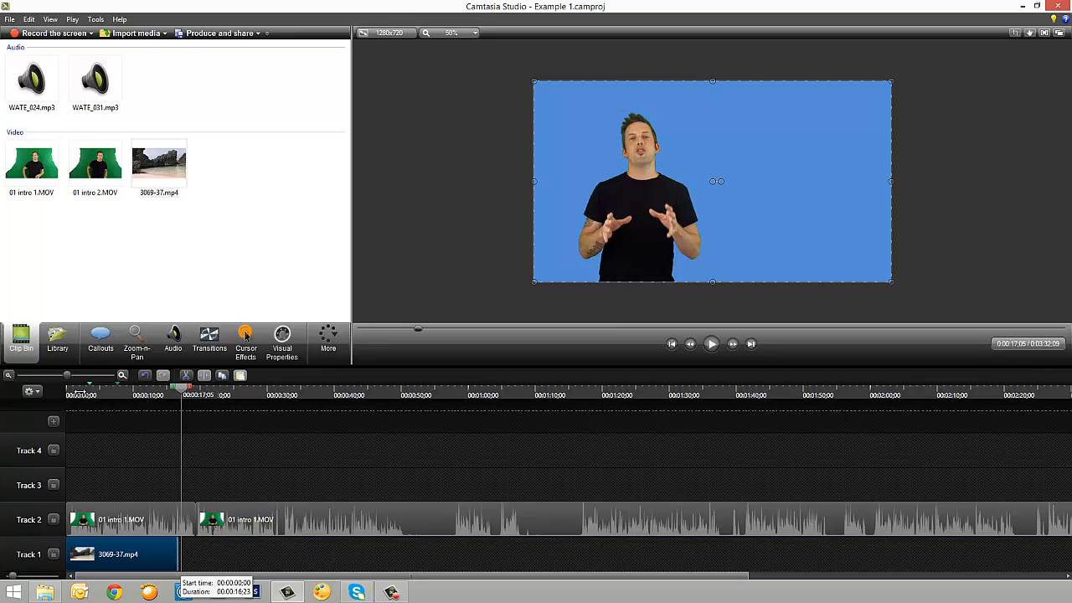
{"action": "left_click_drag", "start_coordinate": [159, 554], "coordinate": [170, 555]}
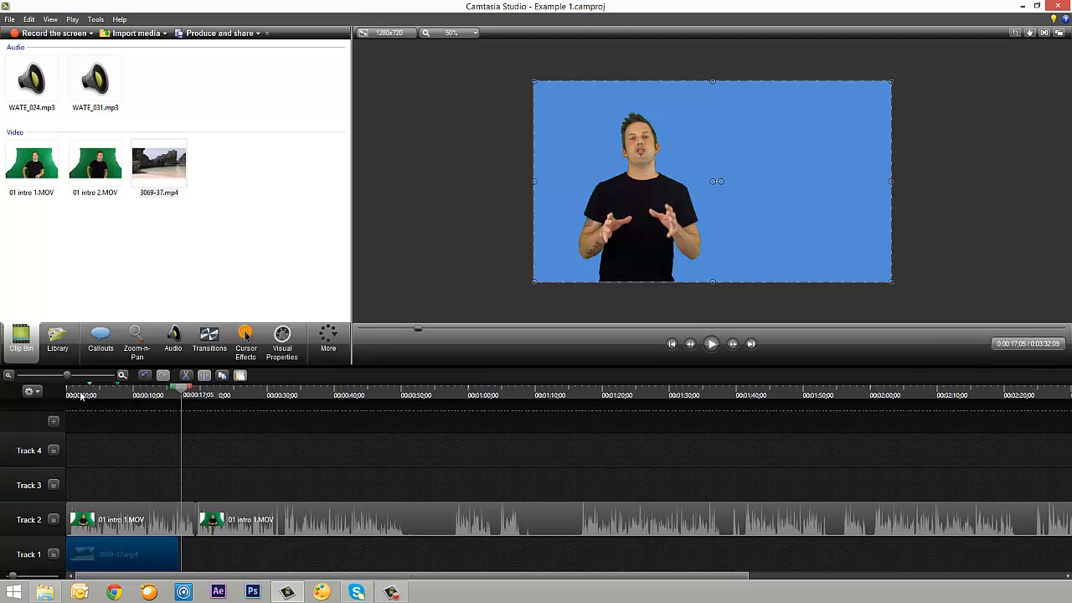
Copy and paste the beach clip 3069-37.mp4, and place the copy directly after the original on Track 1
{"action": "right_click", "coordinate": [139, 549]}
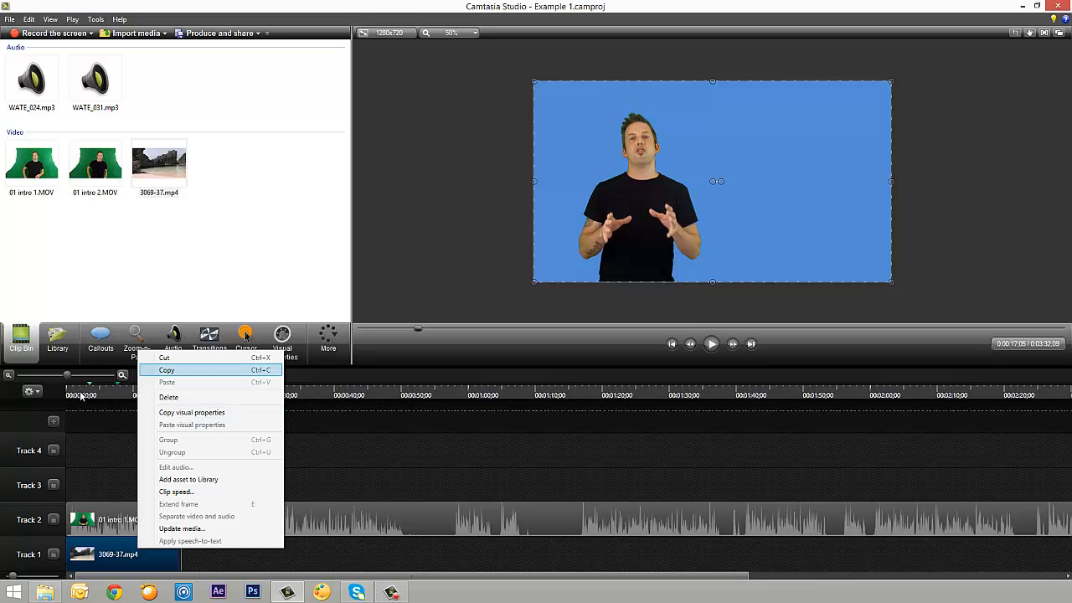
{"action": "key", "text": "Return"}
{"action": "key", "text": "Menu"}
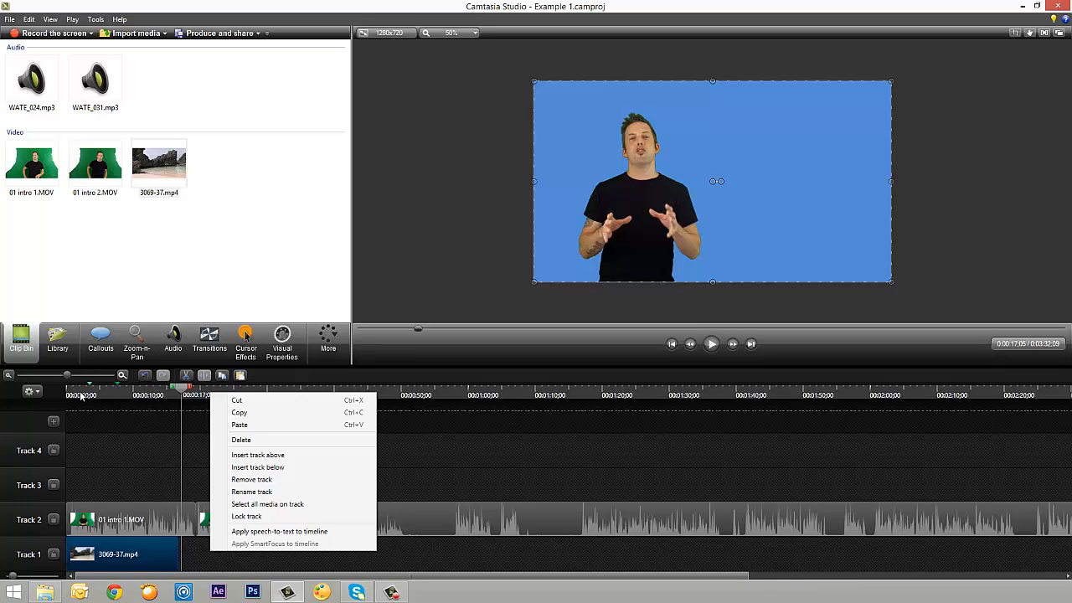
{"action": "key", "text": "Up"}
{"action": "key", "text": "Up"}
{"action": "key", "text": "Up"}
{"action": "key", "text": "Up"}
{"action": "key", "text": "Up"}
{"action": "key", "text": "Up"}
{"action": "key", "text": "Up"}
{"action": "key", "text": "Up"}
{"action": "key", "text": "Return"}
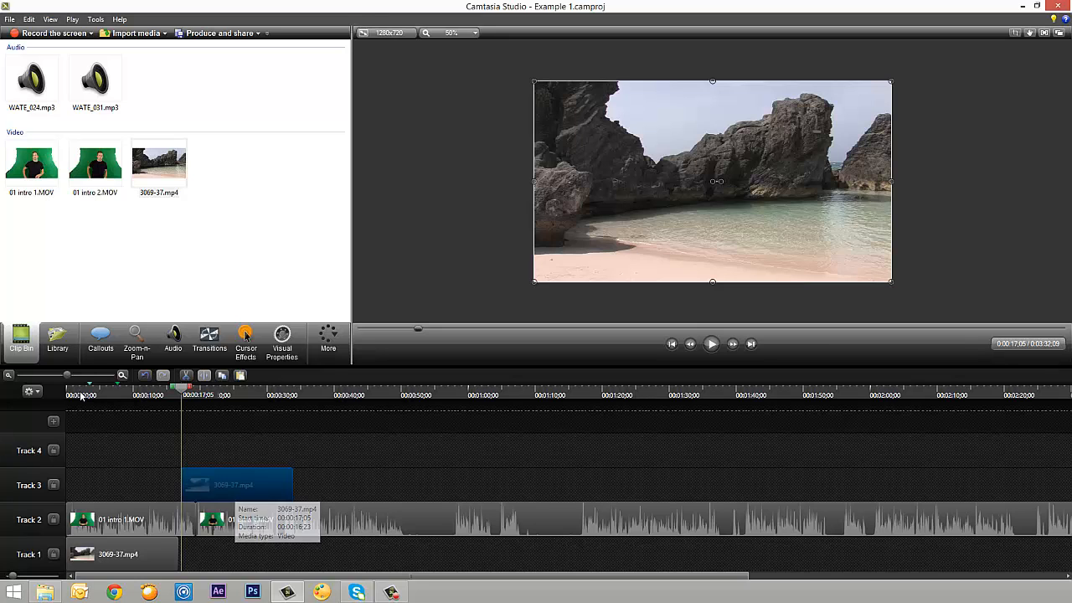
{"action": "left_click_drag", "start_coordinate": [235, 487], "coordinate": [234, 554]}
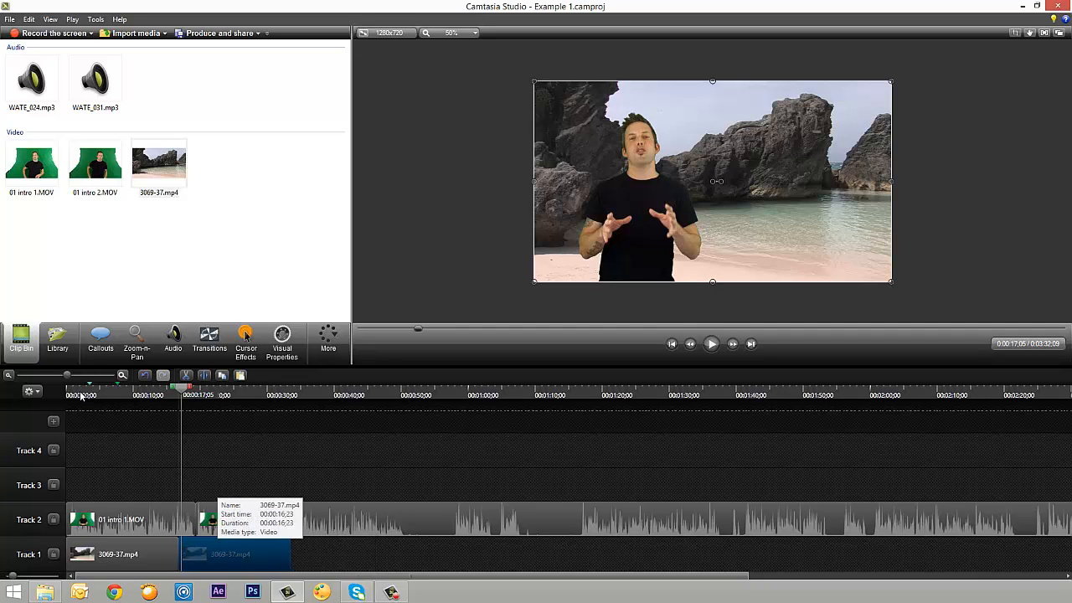
{"action": "left_click_drag", "start_coordinate": [217, 553], "coordinate": [265, 554]}
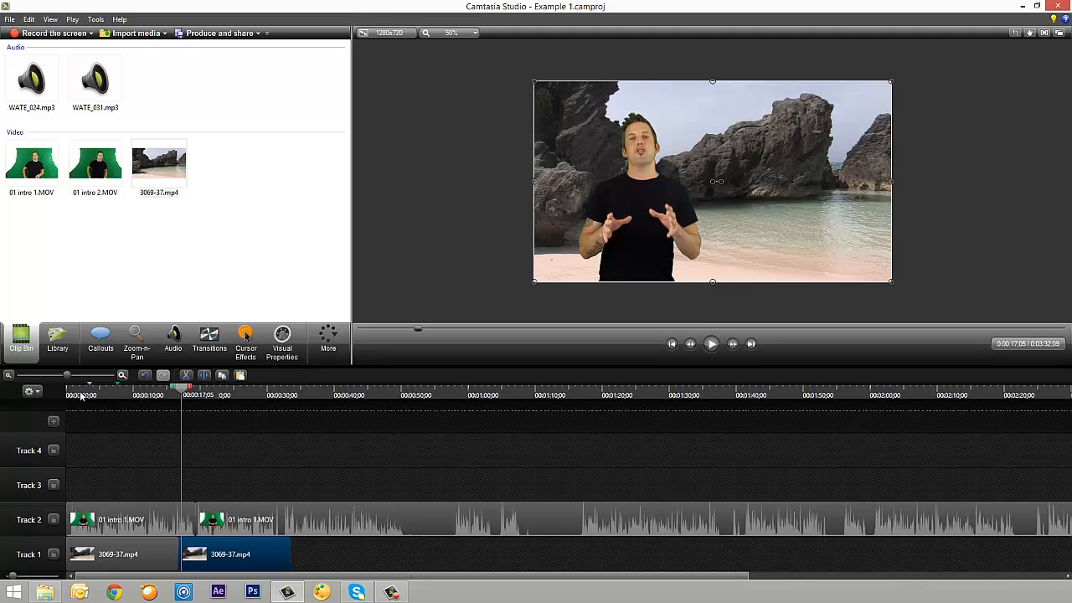
{"action": "key", "text": "Delete"}
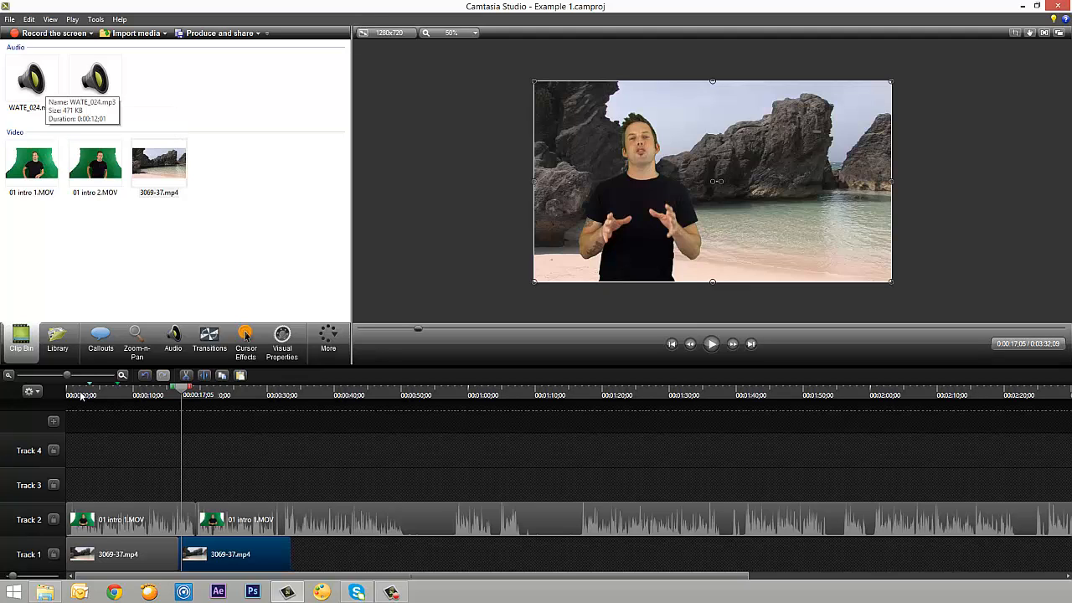
Preview the audio clips WATE_024.mp3 and WATE_031.mp3 from the Clip Bin, and stop the playback
{"action": "double_click", "coordinate": [40, 81]}
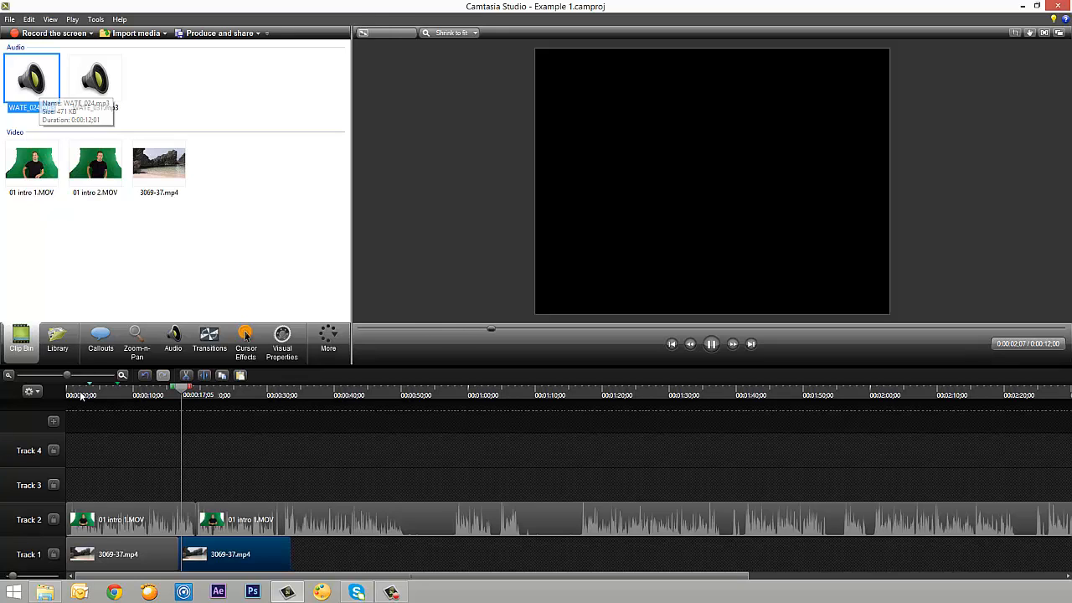
{"action": "double_click", "coordinate": [89, 79]}
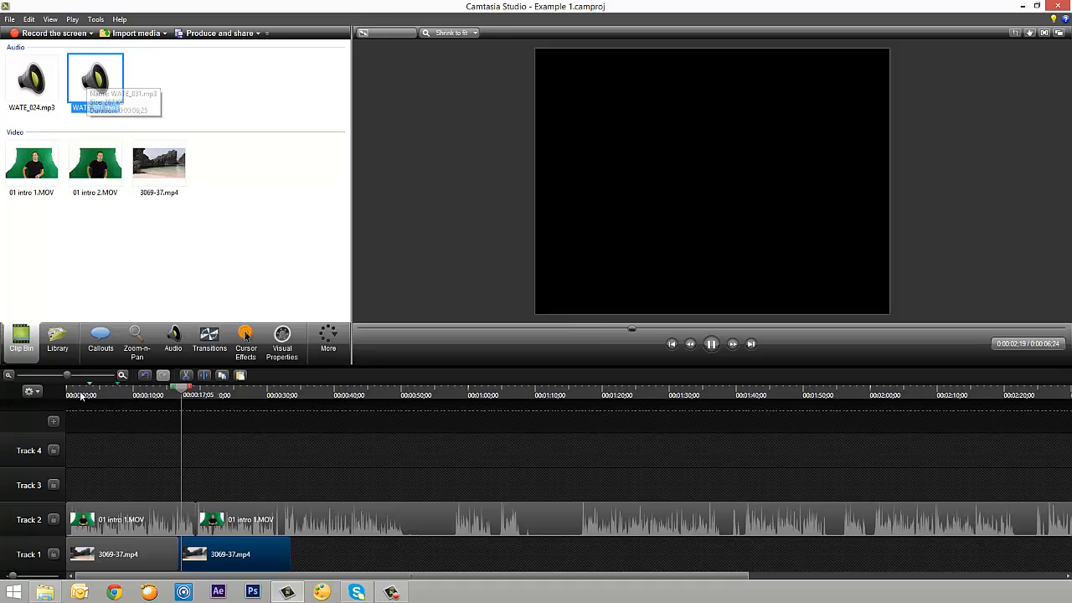
{"action": "key", "text": "space"}
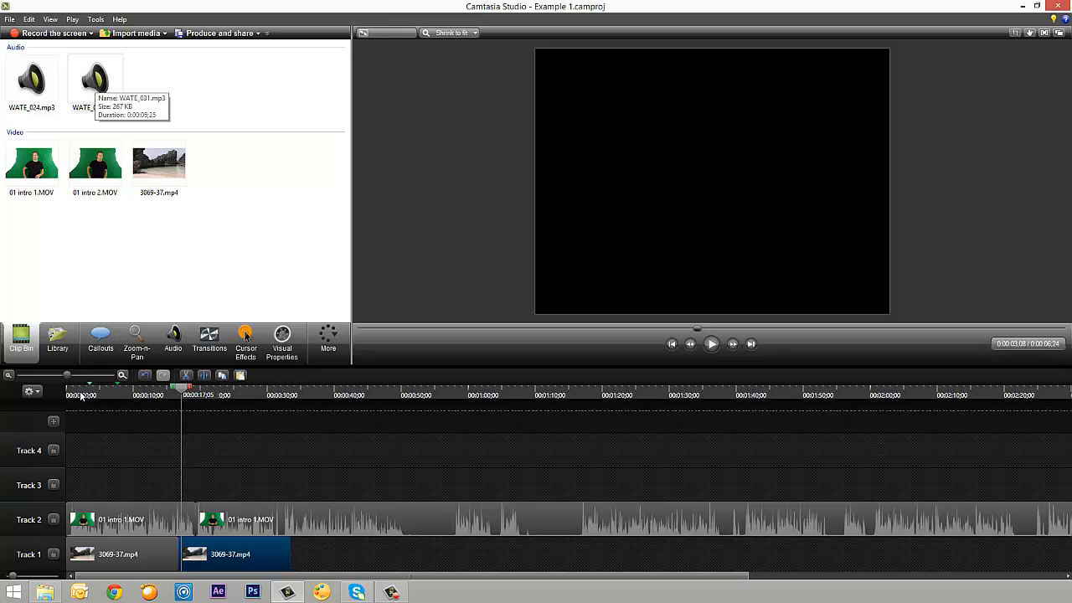
Place the audio clip WATE_031.mp3 on Track 3 and WATE_024.mp3 on Track 4
{"action": "left_click", "coordinate": [81, 396]}
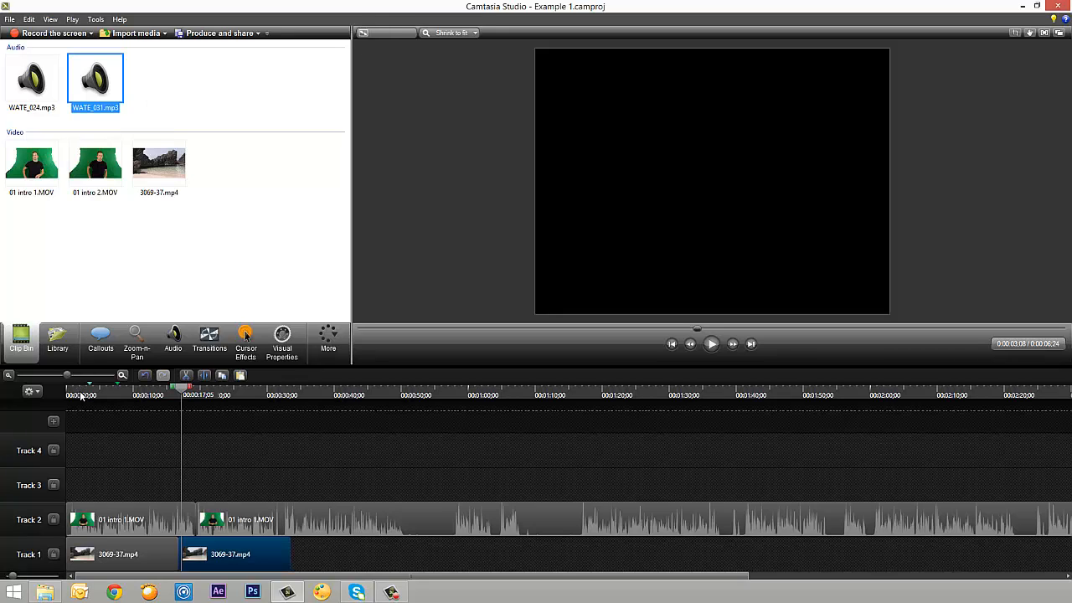
{"action": "left_click_drag", "start_coordinate": [82, 396], "coordinate": [123, 485]}
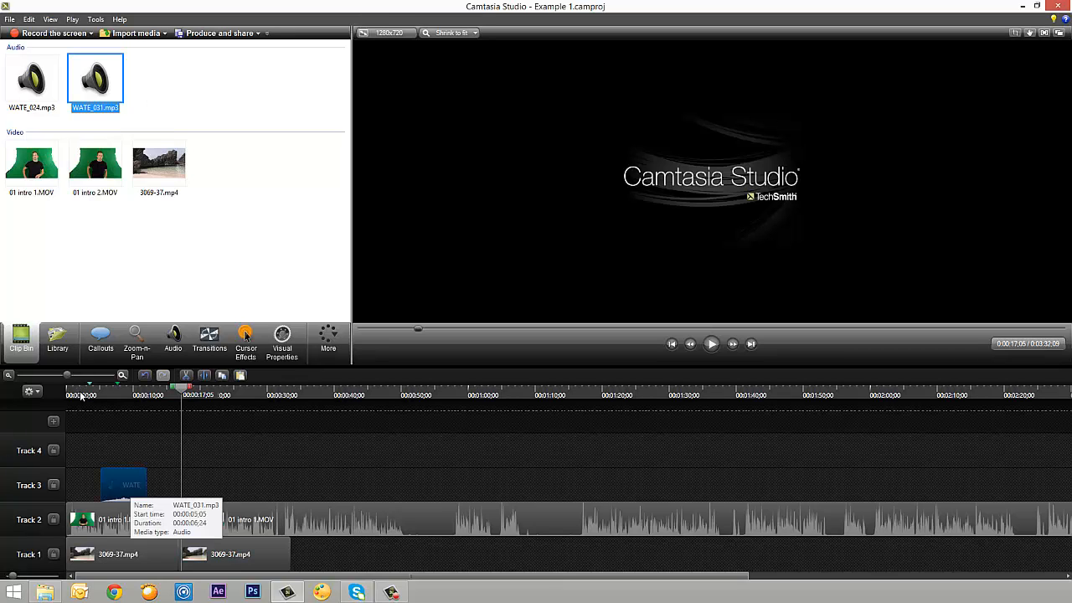
{"action": "left_click", "coordinate": [31, 80]}
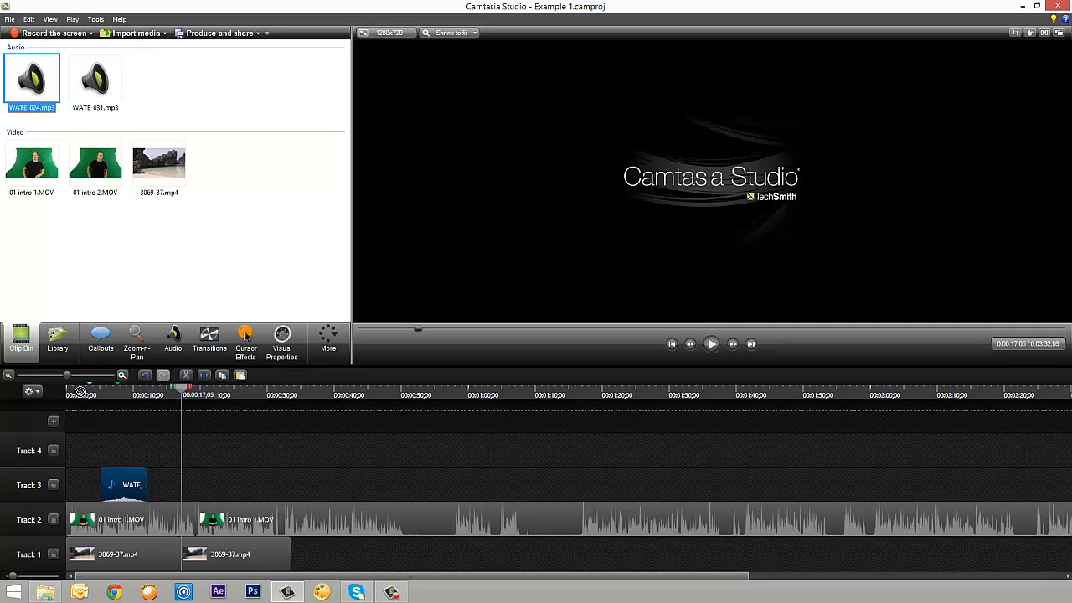
{"action": "left_click_drag", "start_coordinate": [32, 80], "coordinate": [171, 451]}
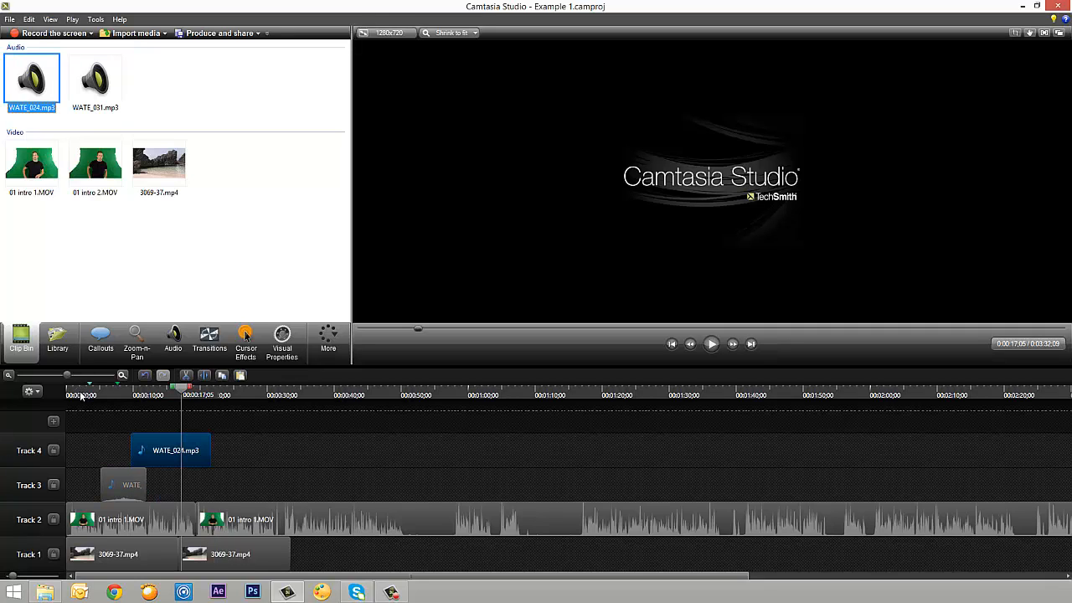
Move WATE_031.mp3 to the start of Track 3, and paste three copies end to end after it
{"action": "left_click_drag", "start_coordinate": [123, 485], "coordinate": [88, 485]}
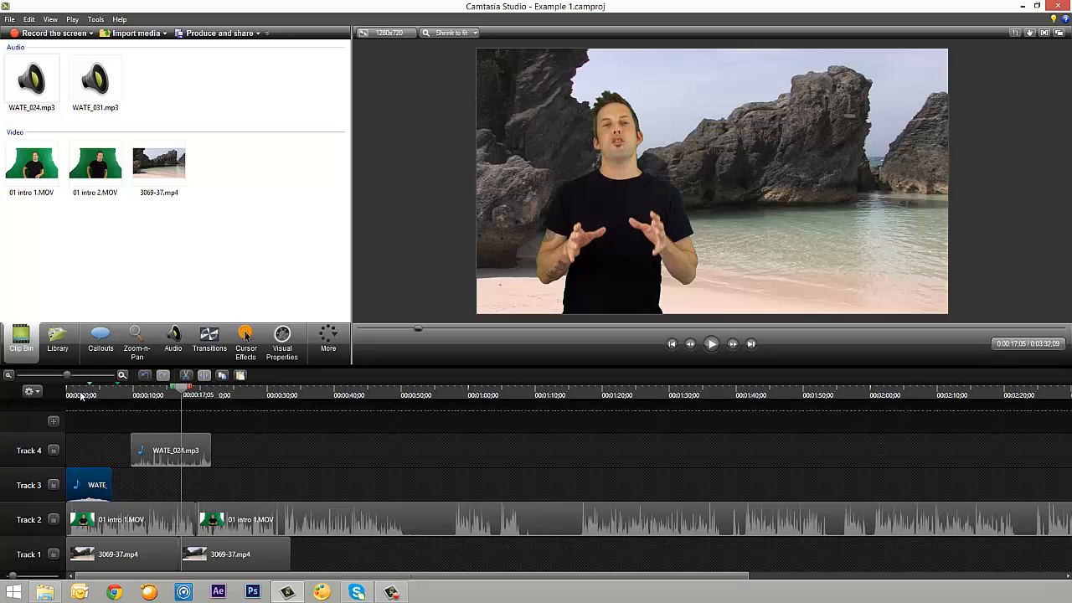
{"action": "key", "text": "ctrl+v"}
{"action": "left_click_drag", "start_coordinate": [206, 417], "coordinate": [137, 485]}
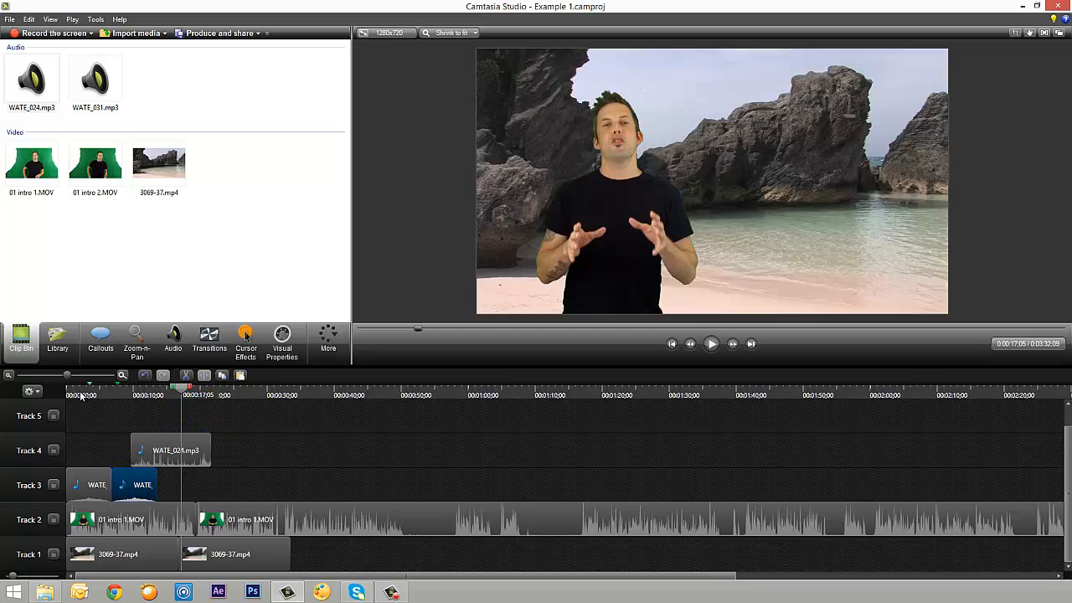
{"action": "key", "text": "ctrl+v"}
{"action": "left_click_drag", "start_coordinate": [206, 418], "coordinate": [182, 488]}
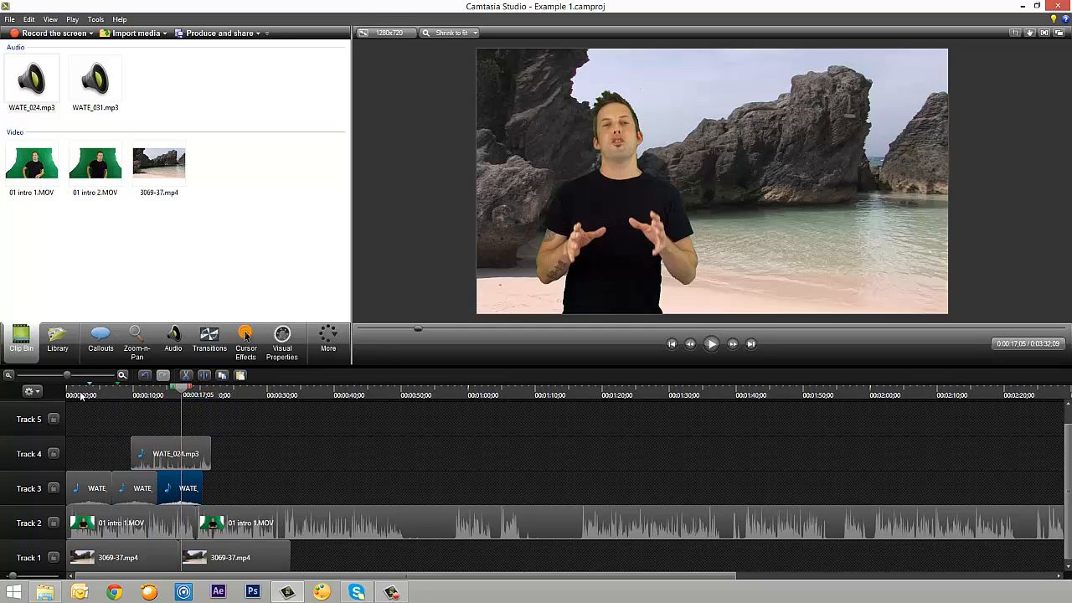
{"action": "key", "text": "ctrl+v"}
{"action": "left_click_drag", "start_coordinate": [204, 418], "coordinate": [226, 488]}
Move WATE_024.mp3 to the start of Track 4, add two copies after it, and trim the last one to end with Track 3's clips
{"action": "left_click_drag", "start_coordinate": [171, 454], "coordinate": [146, 453]}
{"action": "left_click", "coordinate": [139, 453]}
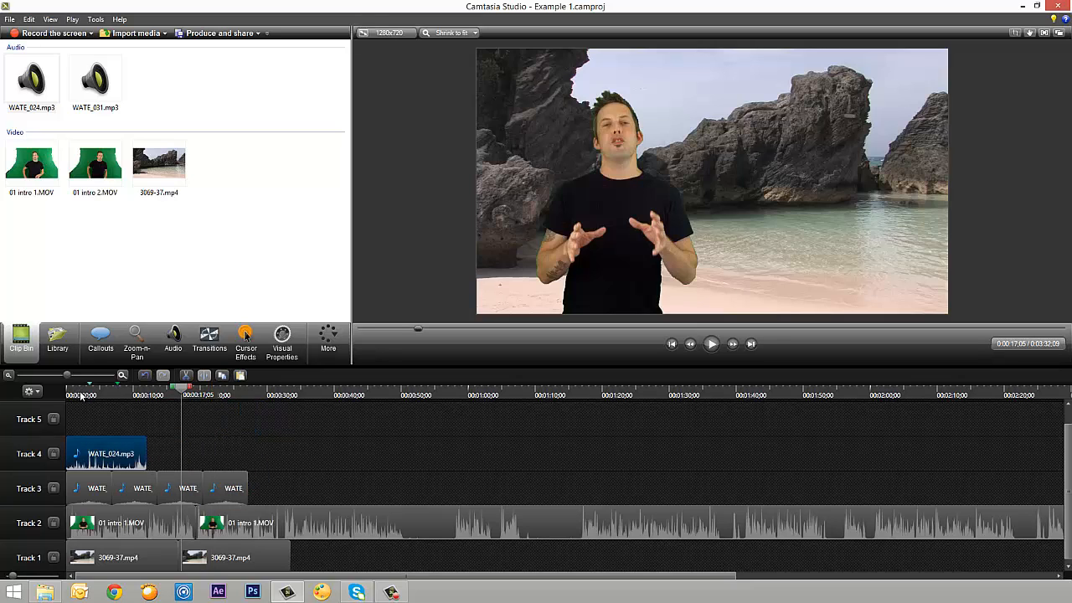
{"action": "key", "text": "ctrl+v"}
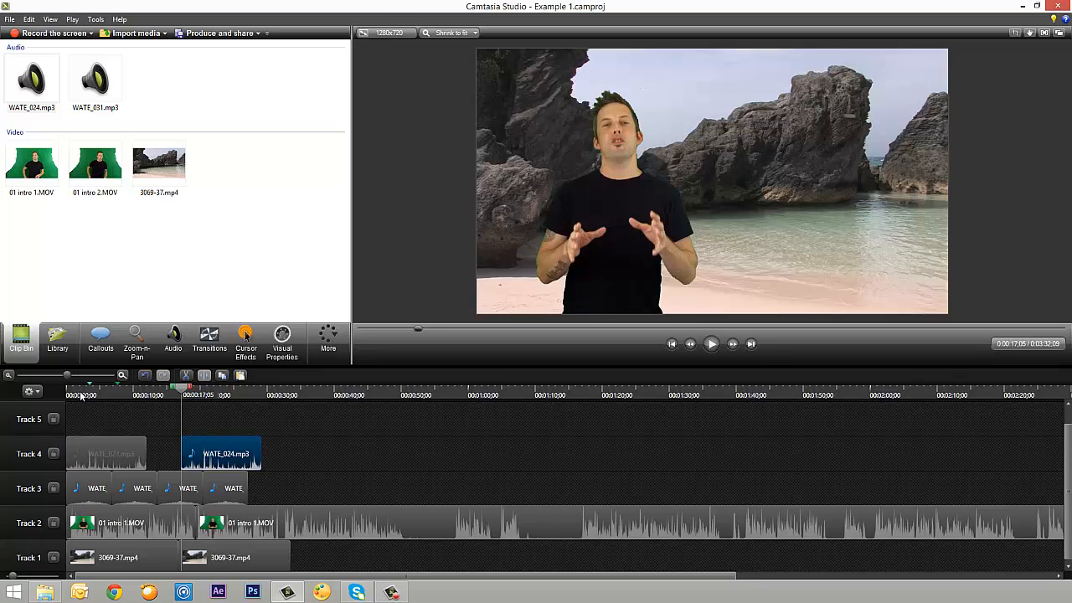
{"action": "left_click_drag", "start_coordinate": [221, 453], "coordinate": [187, 453]}
{"action": "key", "text": "ctrl+v"}
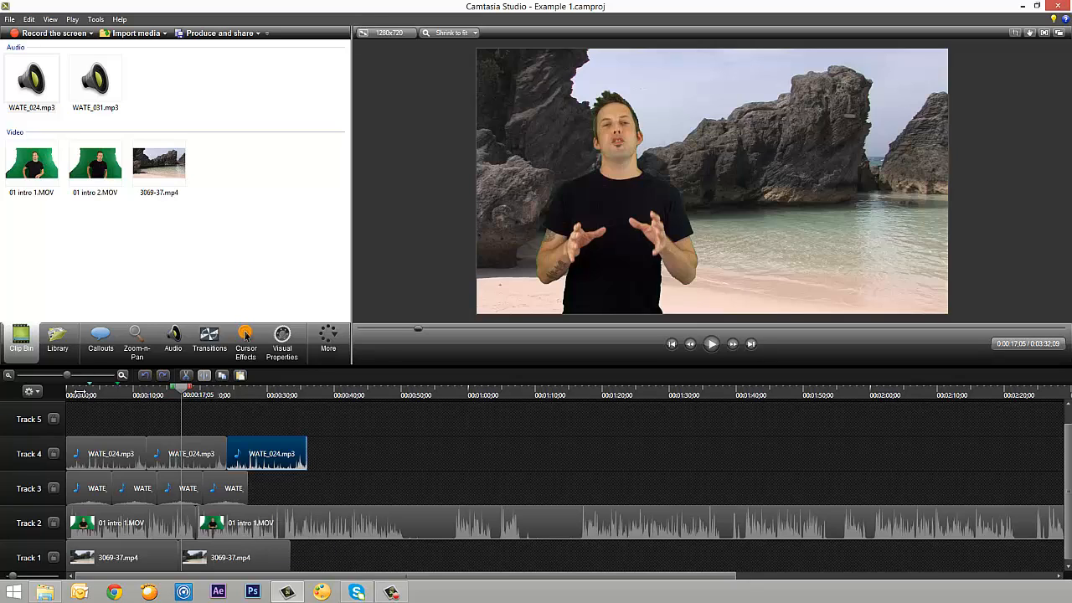
{"action": "left_click_drag", "start_coordinate": [306, 453], "coordinate": [248, 454]}
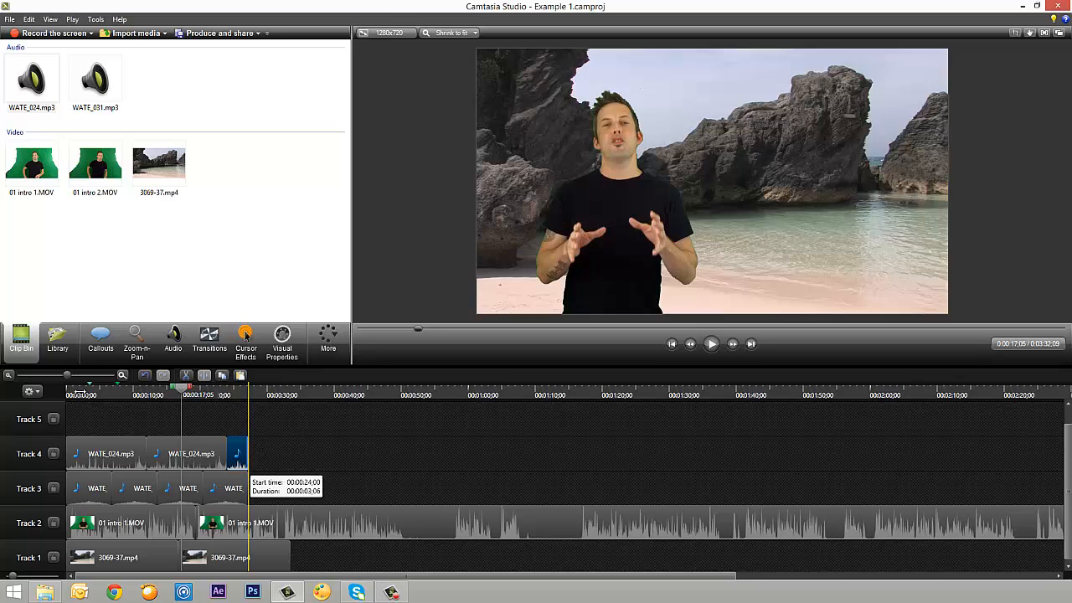
Play the timeline from about 11 seconds to check the layered audio with the video, and pause it
{"action": "left_click", "coordinate": [81, 397]}
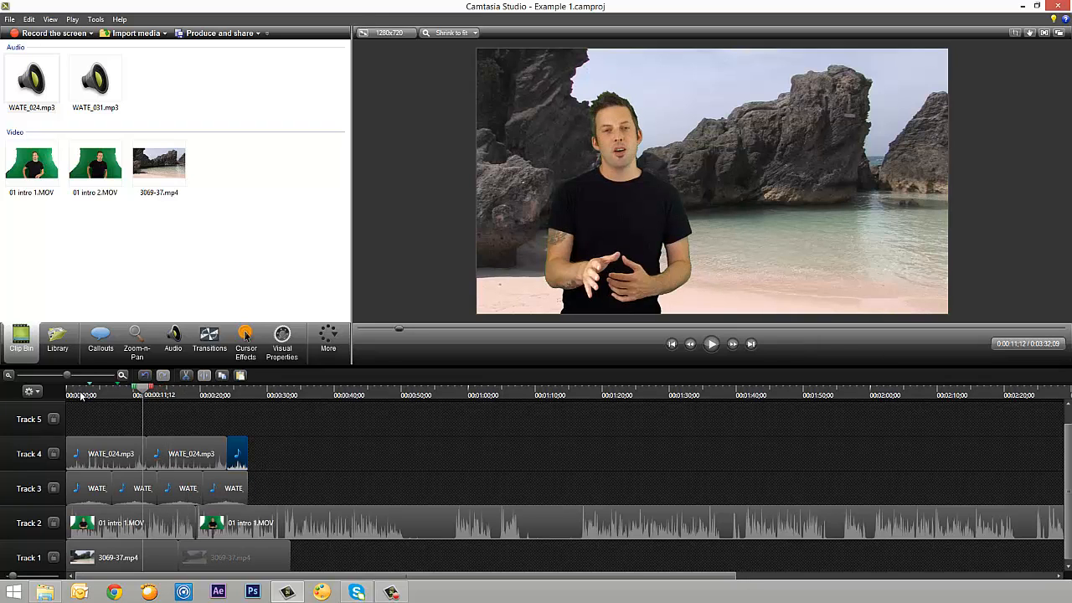
{"action": "key", "text": "space"}
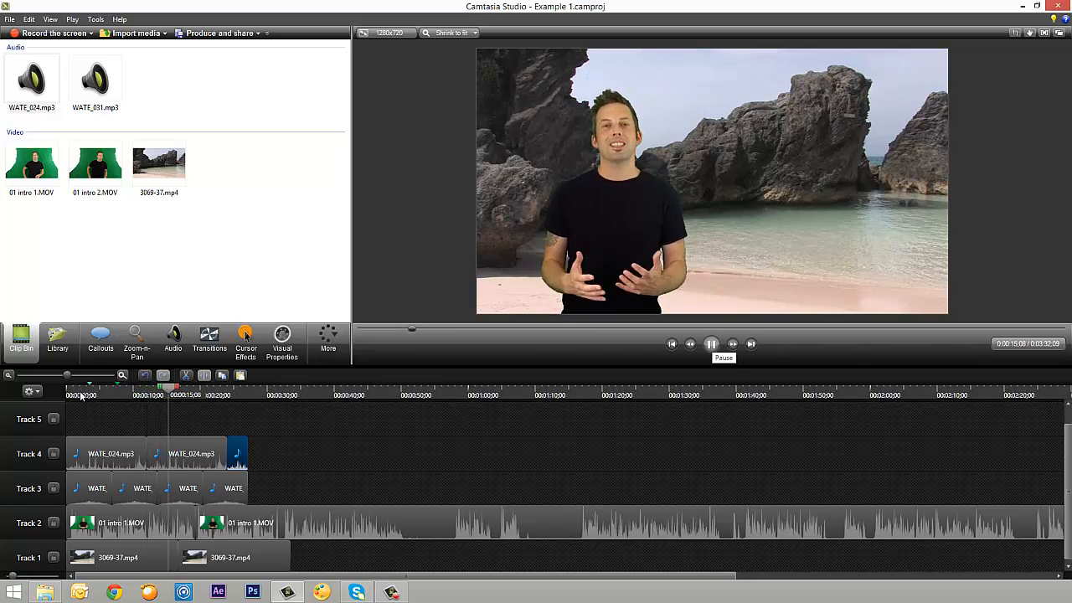
{"action": "key", "text": "space"}
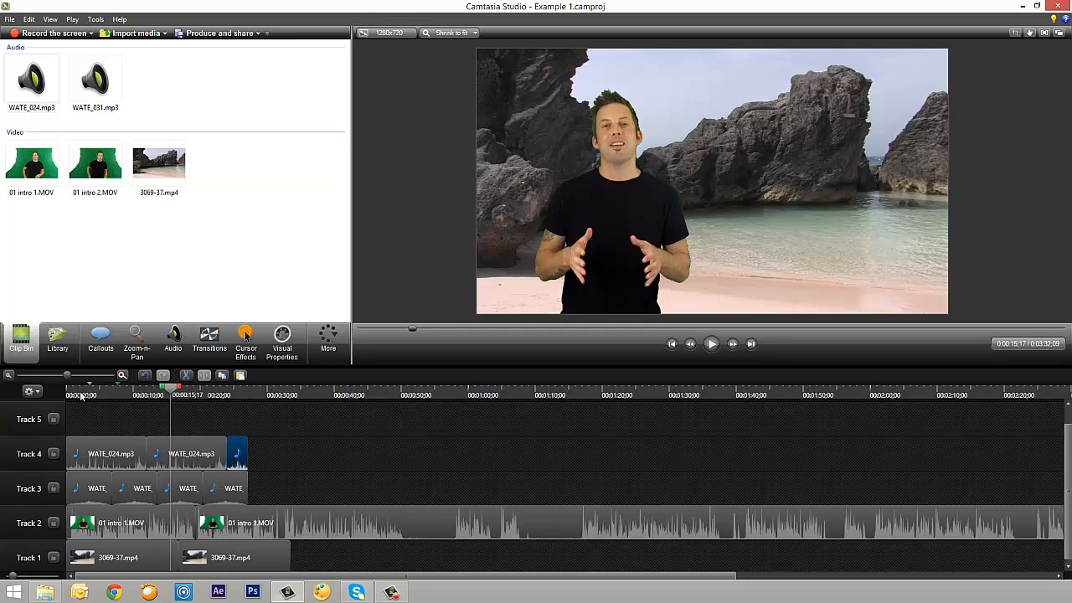
Group all the audio clips on Tracks 3 and 4, and expand and collapse the group to check its contents
{"action": "scroll", "coordinate": [81, 396], "scroll_direction": "down", "scroll_amount": 3}
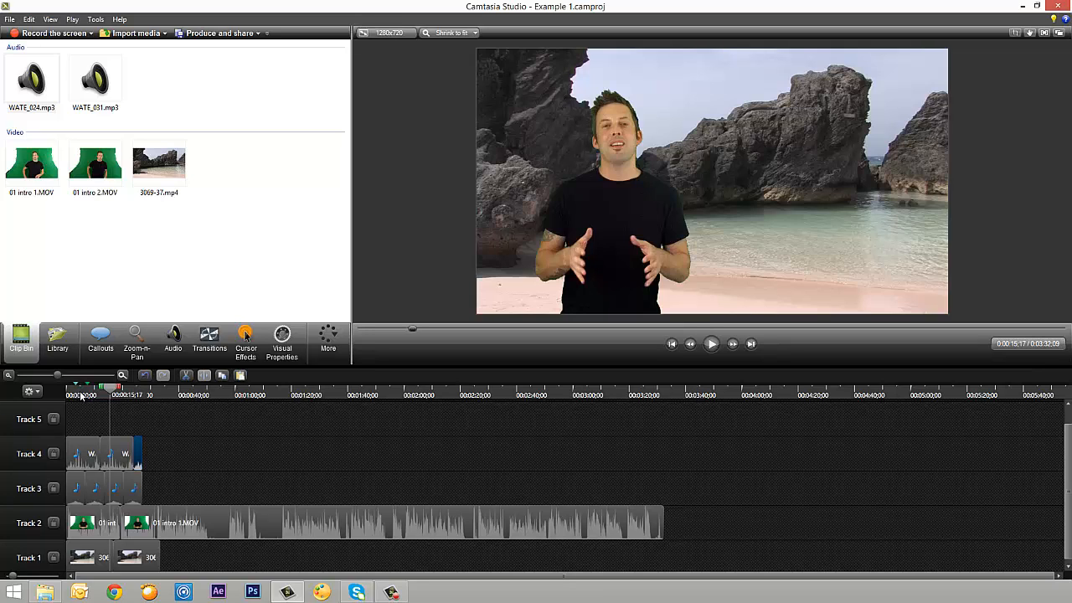
{"action": "left_click_drag", "start_coordinate": [74, 426], "coordinate": [180, 492]}
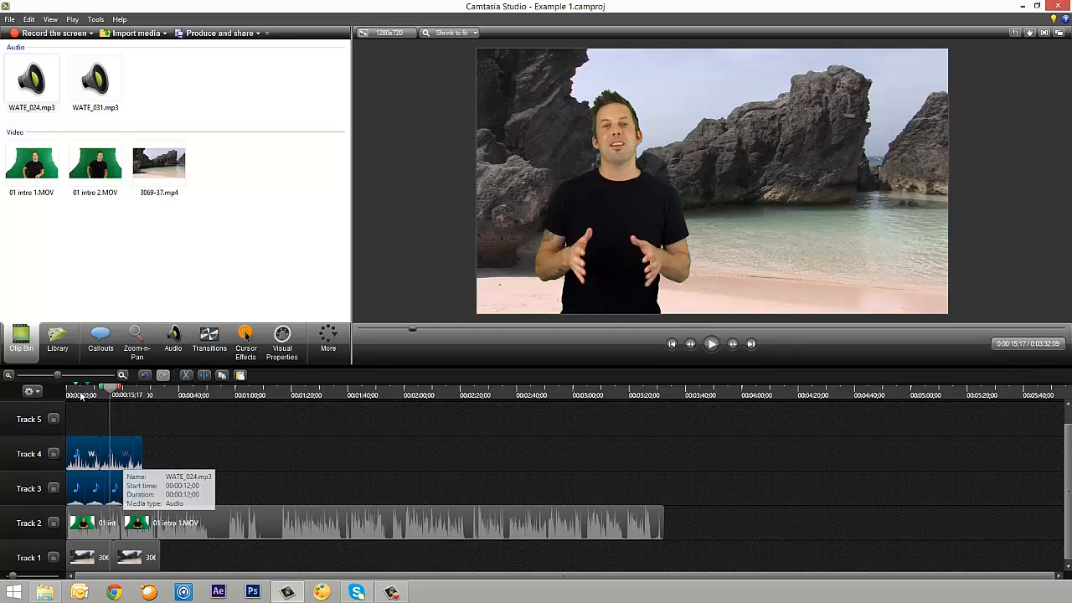
{"action": "right_click", "coordinate": [124, 455]}
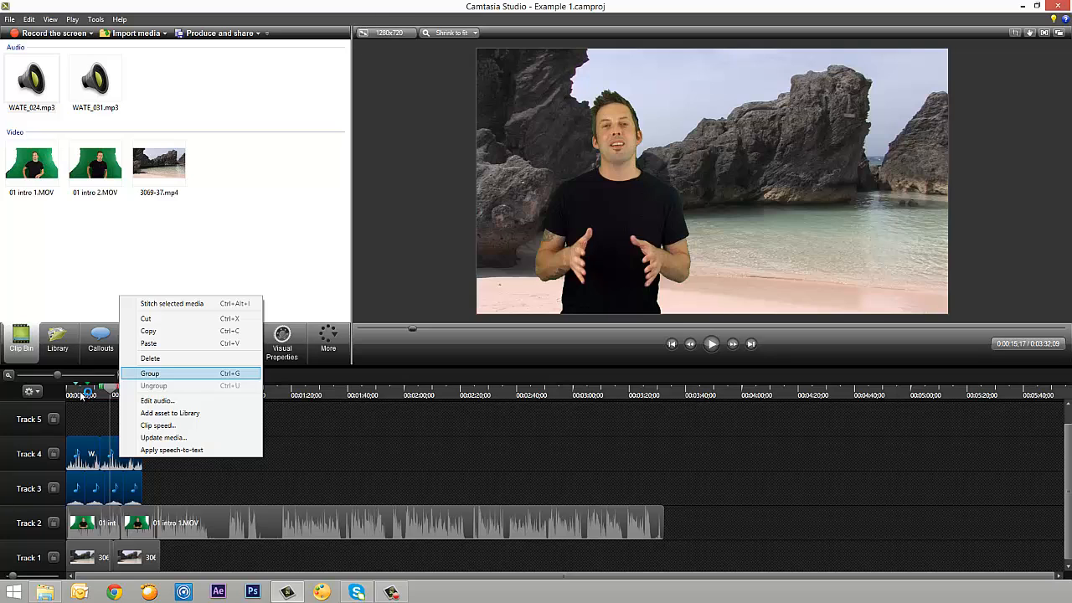
{"action": "key", "text": "Return"}
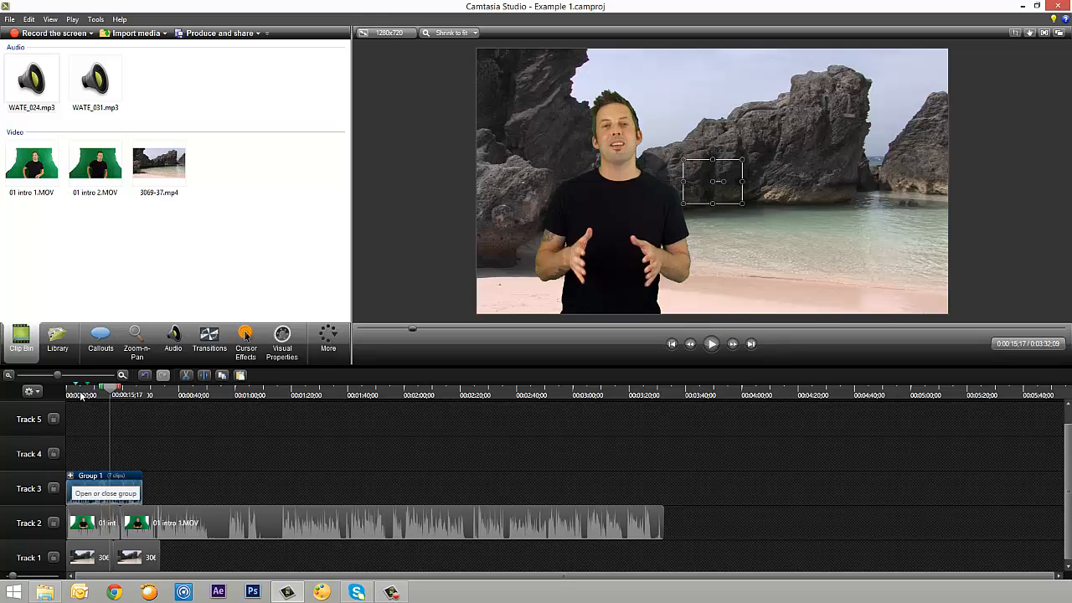
{"action": "left_click", "coordinate": [71, 476]}
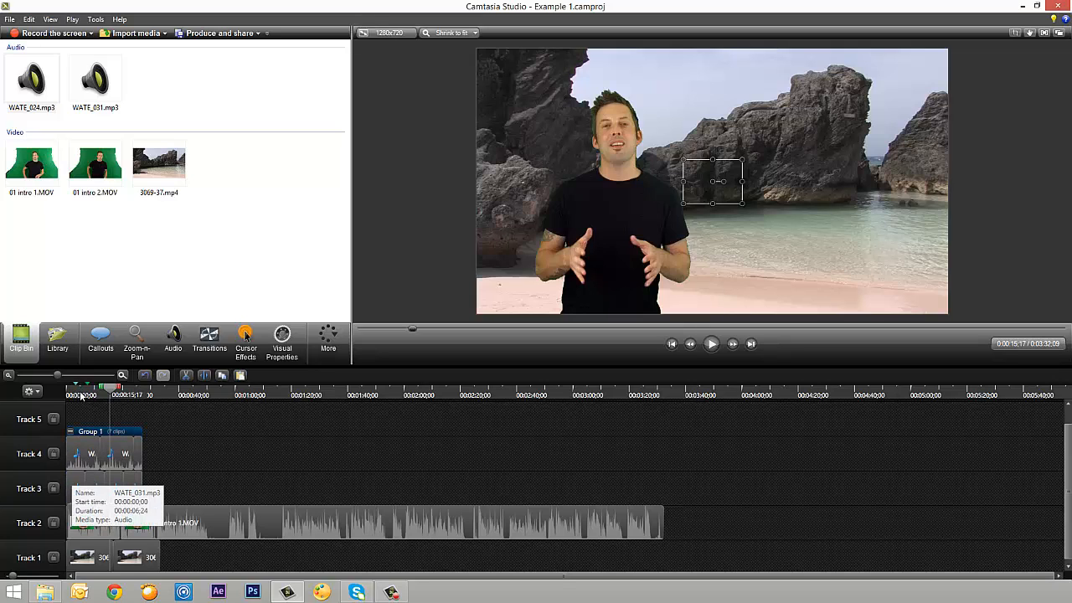
{"action": "left_click", "coordinate": [70, 431]}
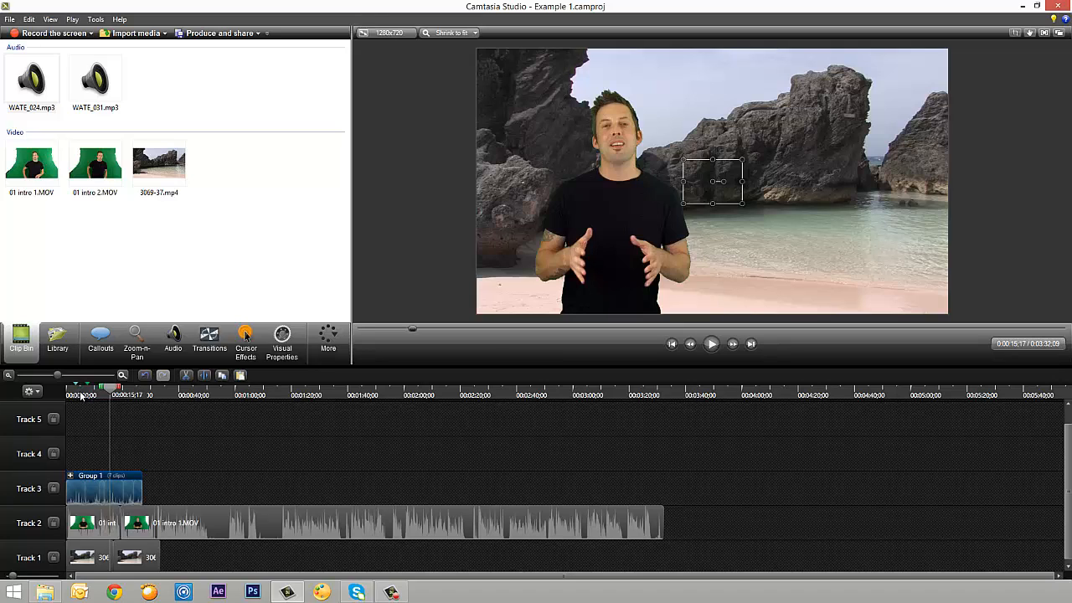
Group the two beach clips on Track 1, and group the two presenter clips on Track 2 separately
{"action": "left_click_drag", "start_coordinate": [170, 551], "coordinate": [71, 564]}
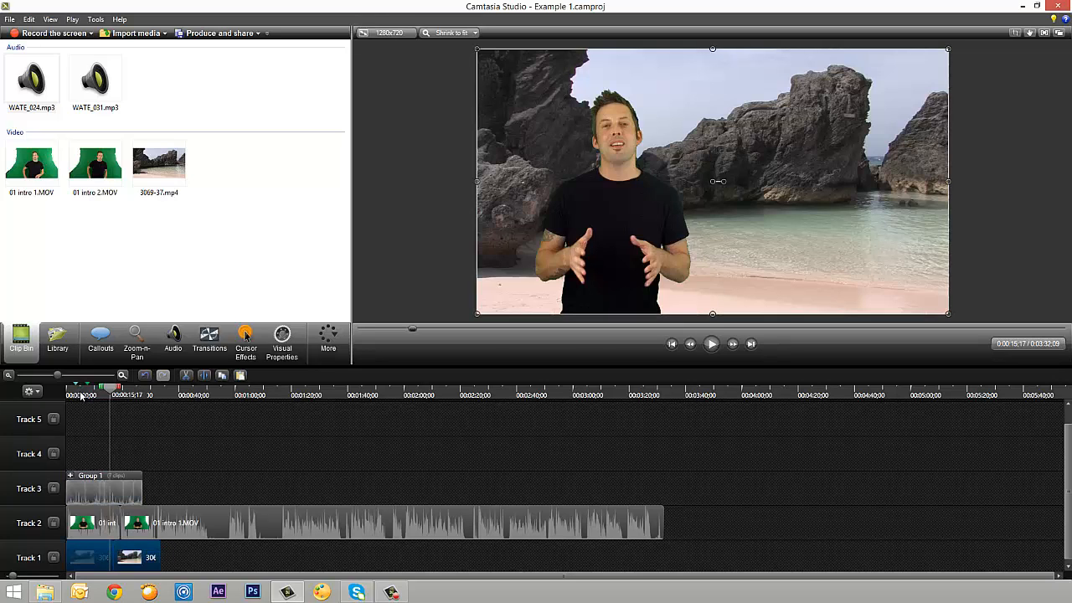
{"action": "key", "text": "ctrl+g"}
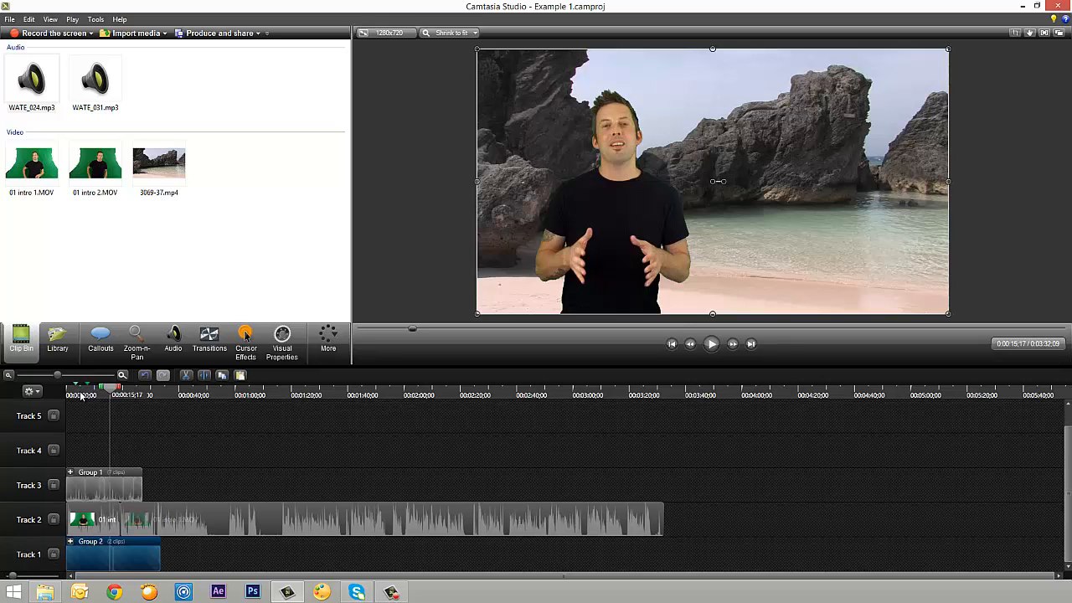
{"action": "left_click_drag", "start_coordinate": [684, 514], "coordinate": [71, 521]}
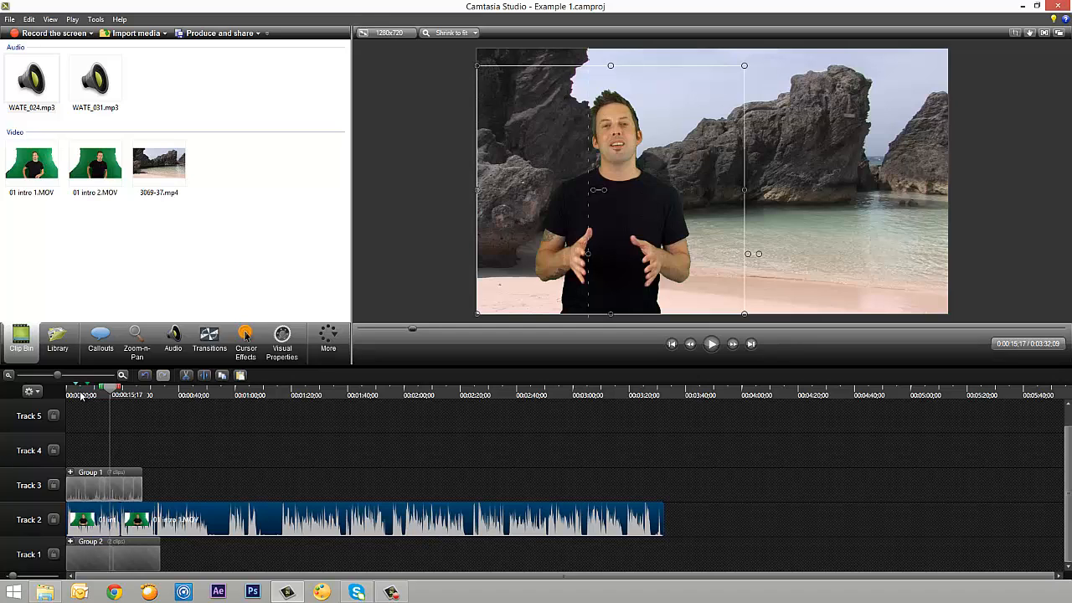
{"action": "key", "text": "ctrl+g"}
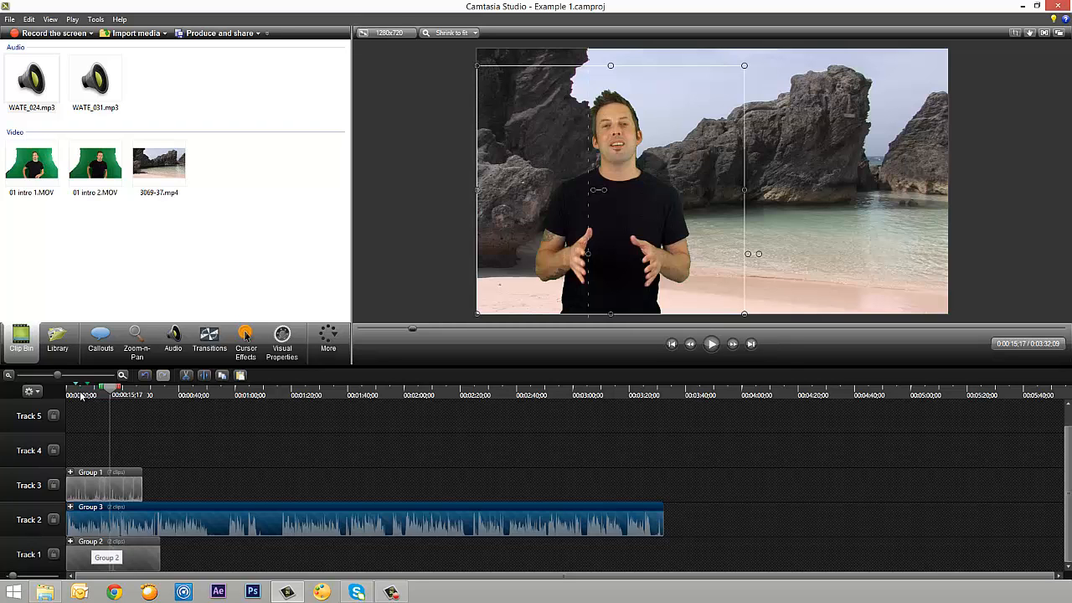
Rename the beach group on Track 1 as Background and the presenter group on Track 2 as Main
{"action": "double_click", "coordinate": [88, 541]}
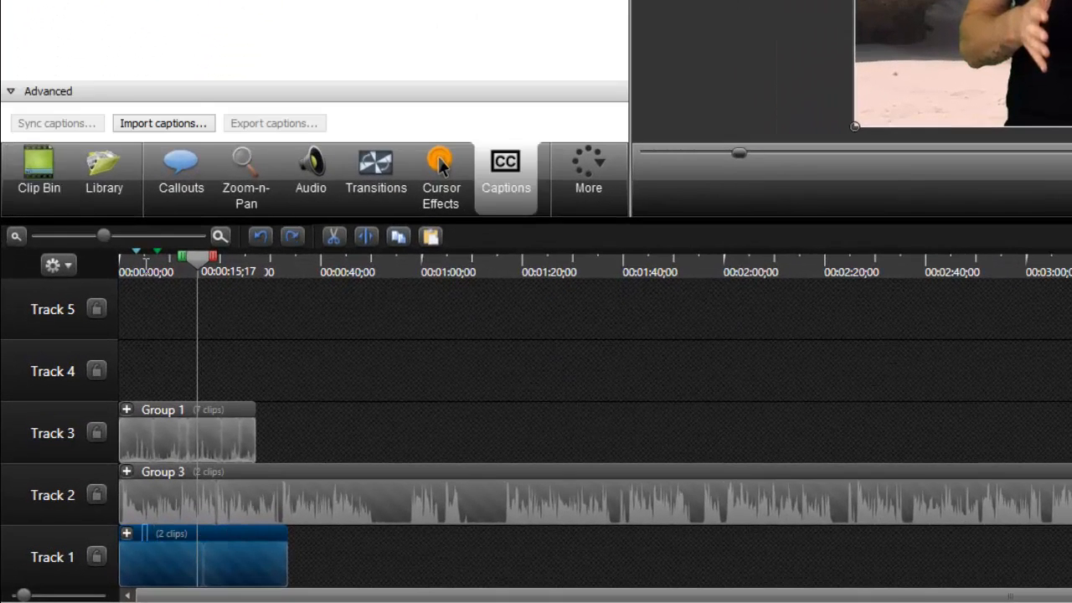
{"action": "type", "text": "Background"}
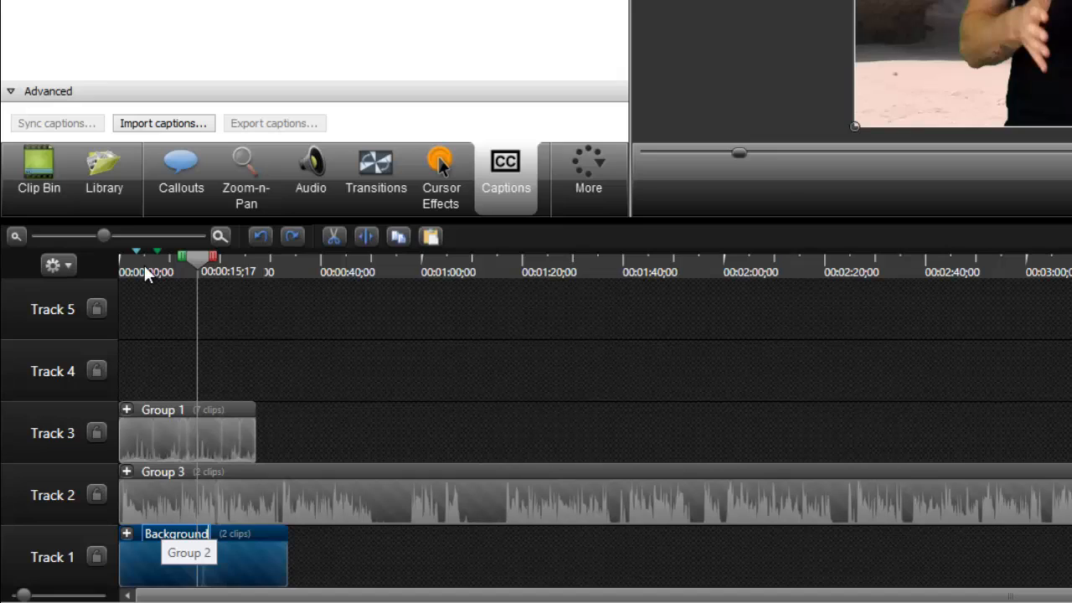
{"action": "key", "text": "Return"}
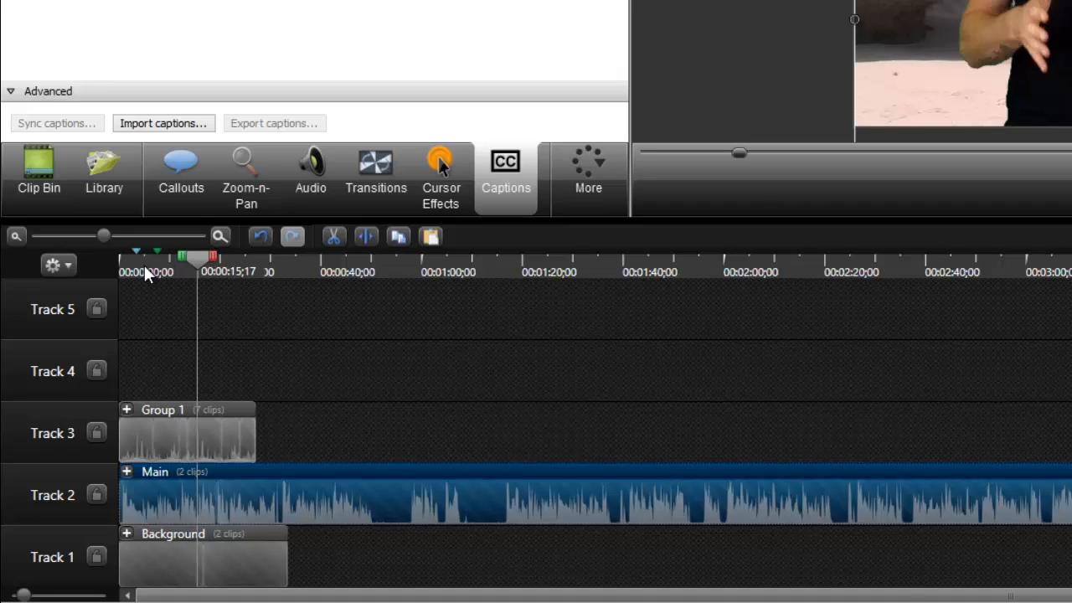
Rename the audio group on Track 3 as Sound Effects
{"action": "double_click", "coordinate": [162, 410]}
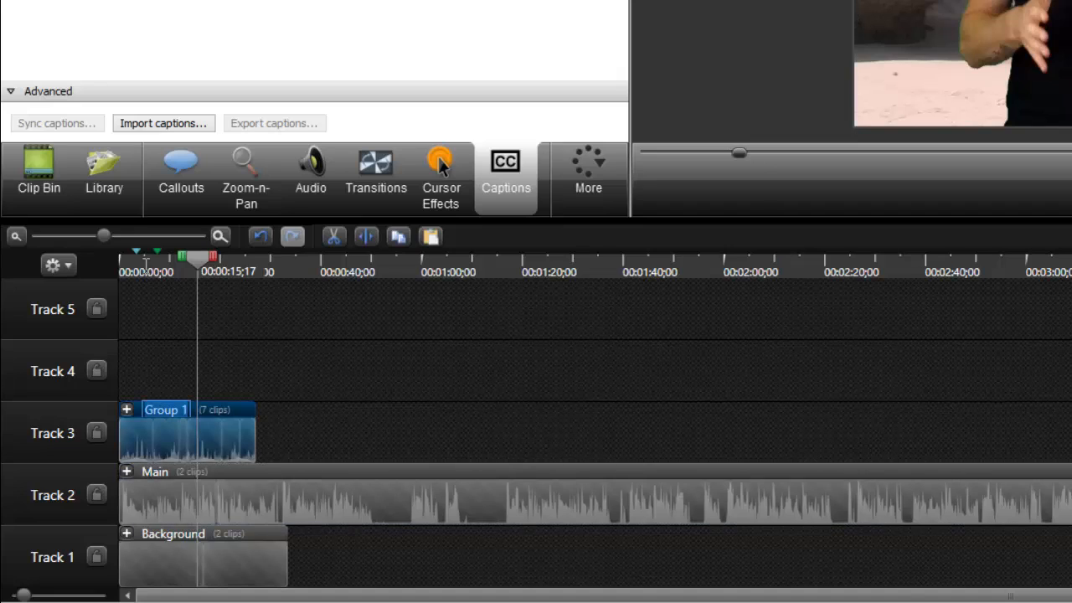
{"action": "type", "text": "So"}
{"action": "key", "text": "BackSpace"}
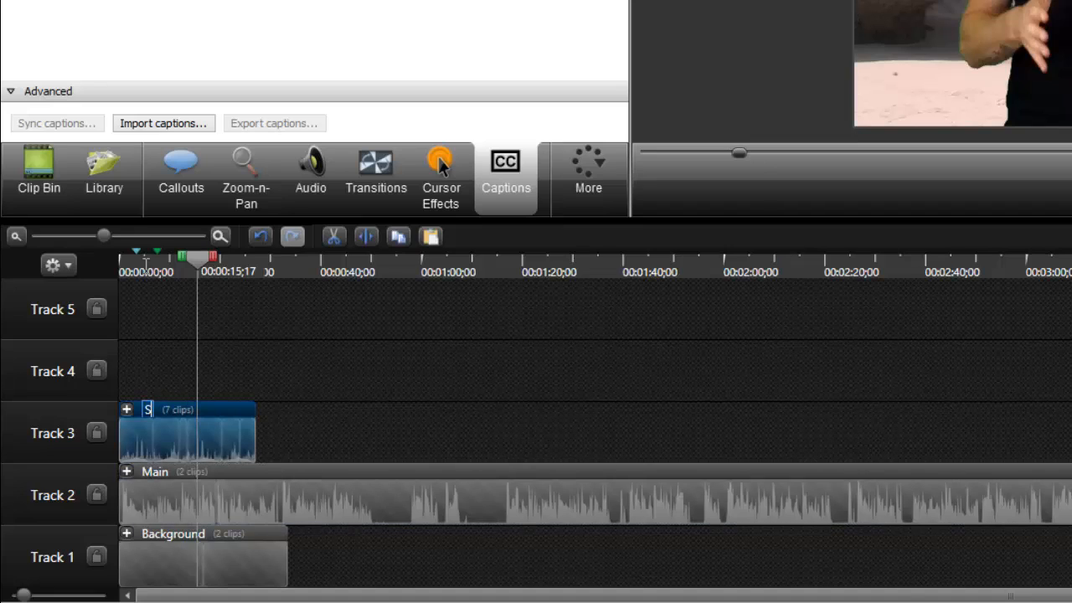
{"action": "type", "text": "ound Effects"}
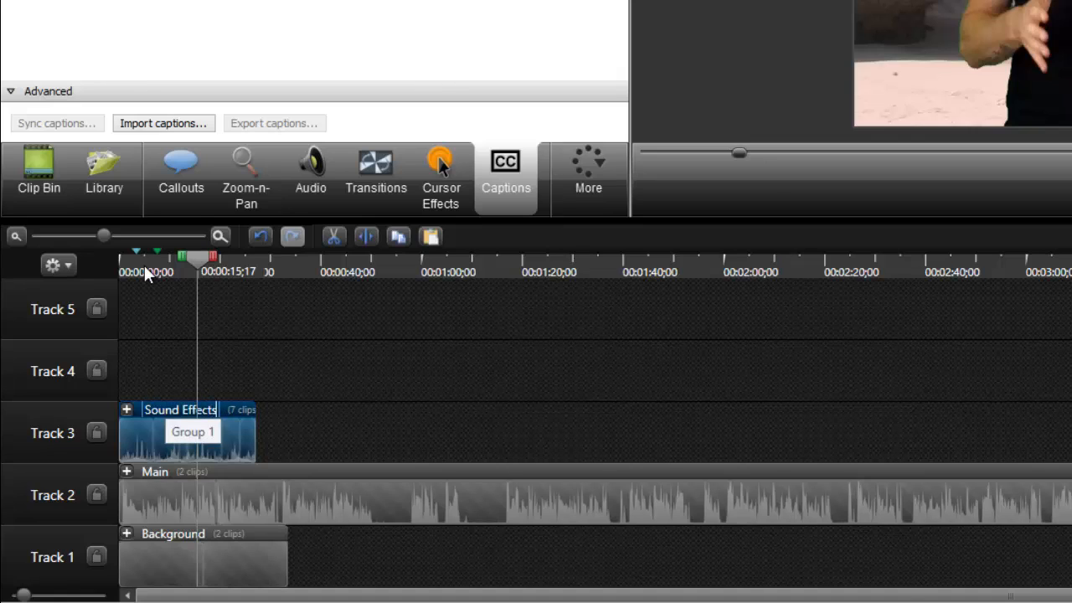
{"action": "key", "text": "Return"}
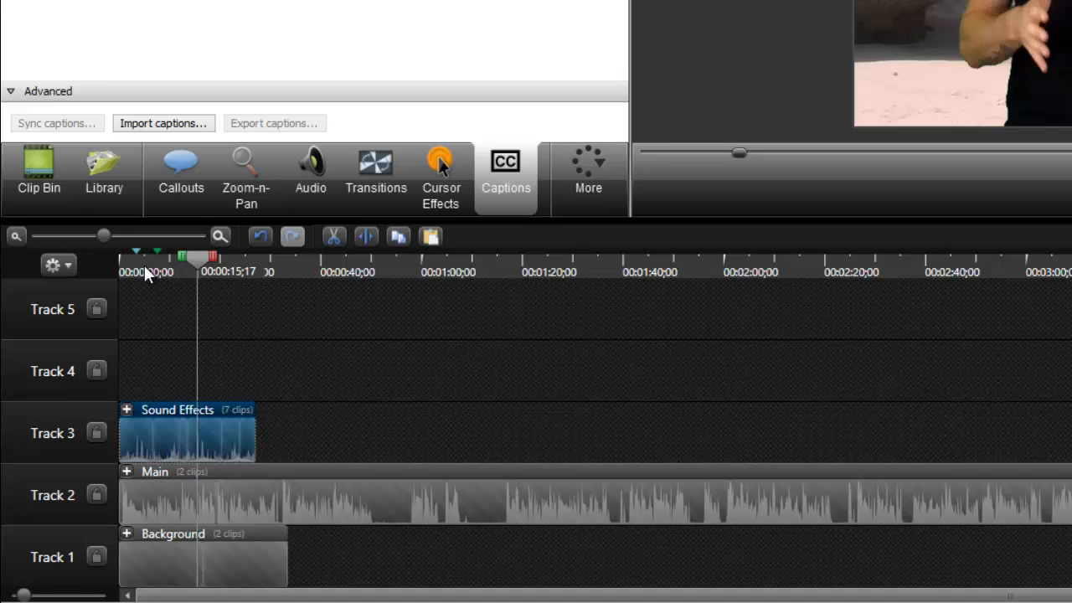
Group the Sound Effects, Main and Background groups together and name the new parent group Main Composition
{"action": "mouse_move", "coordinate": [322, 560]}
{"action": "left_mouse_down"}
{"action": "mouse_move", "coordinate": [233, 564]}
{"action": "mouse_move", "coordinate": [144, 407]}
{"action": "left_mouse_up"}
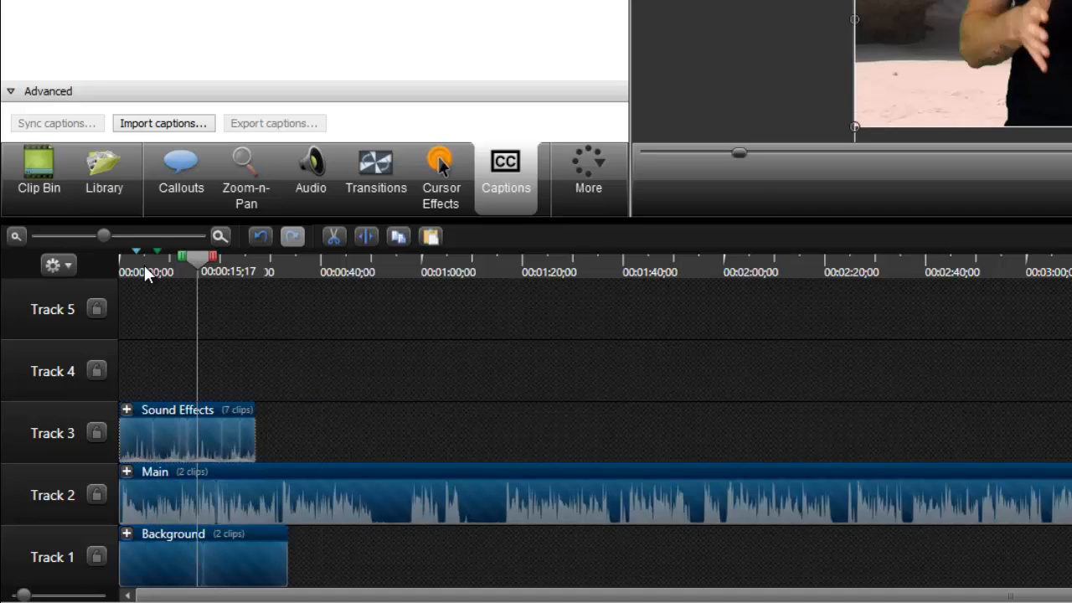
{"action": "key", "text": "ctrl+g"}
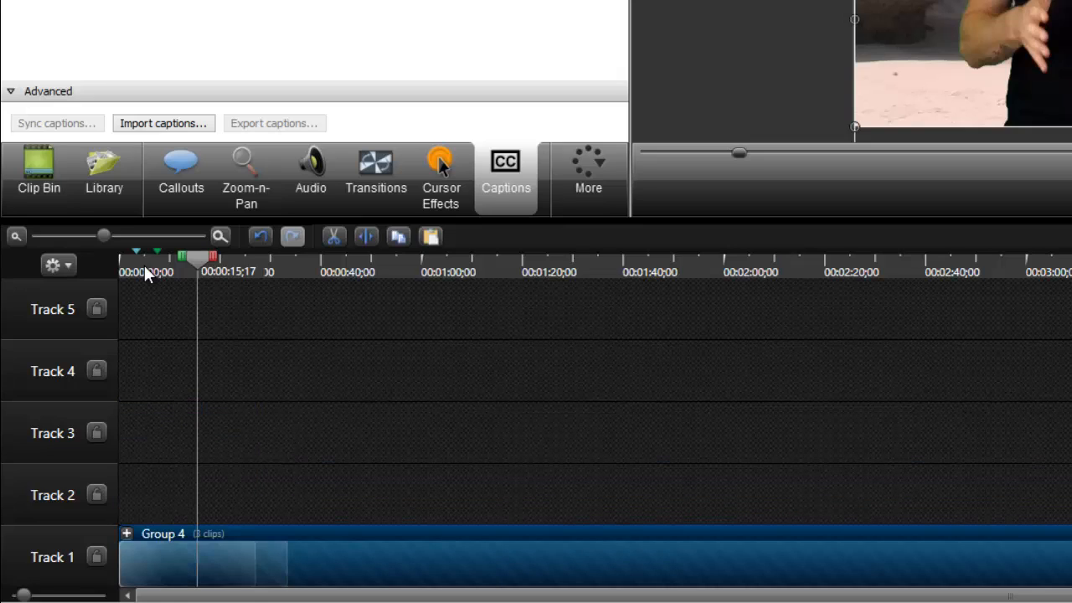
{"action": "double_click", "coordinate": [164, 534]}
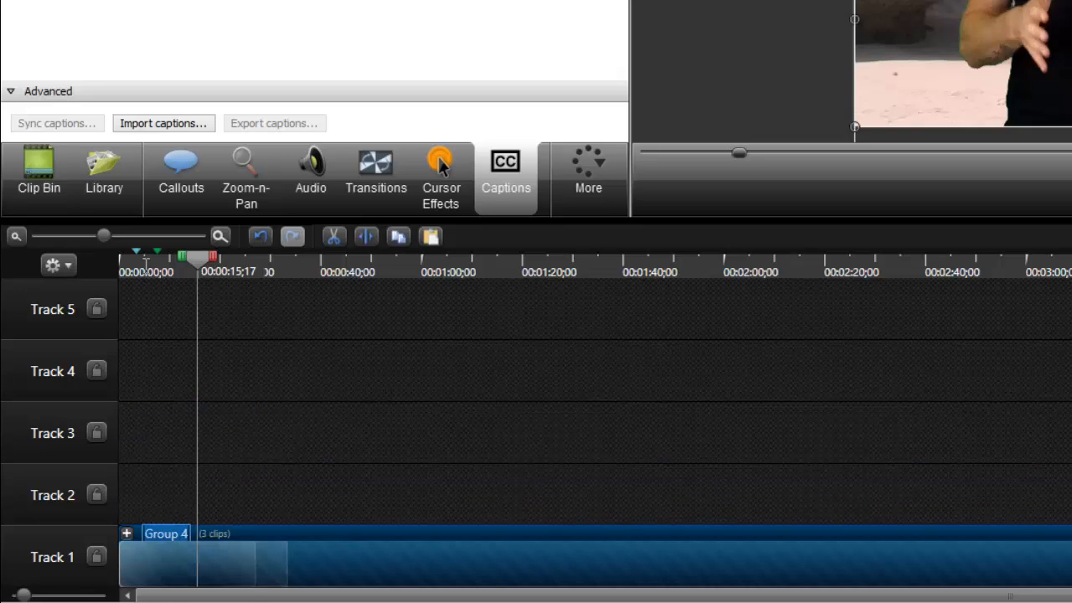
{"action": "type", "text": "Main Compositio"}
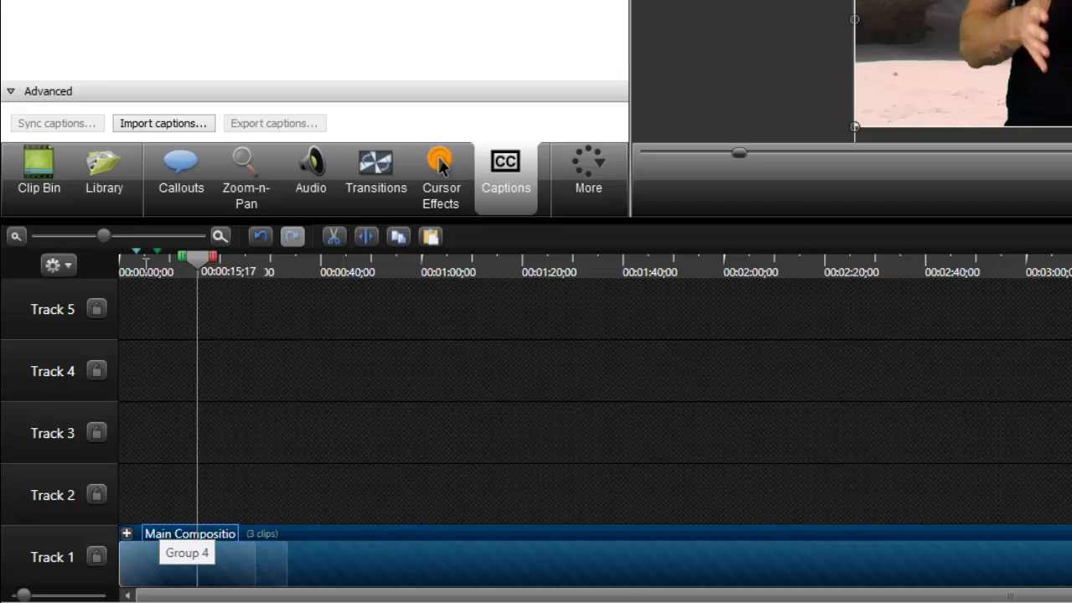
{"action": "type", "text": "n"}
{"action": "key", "text": "Return"}
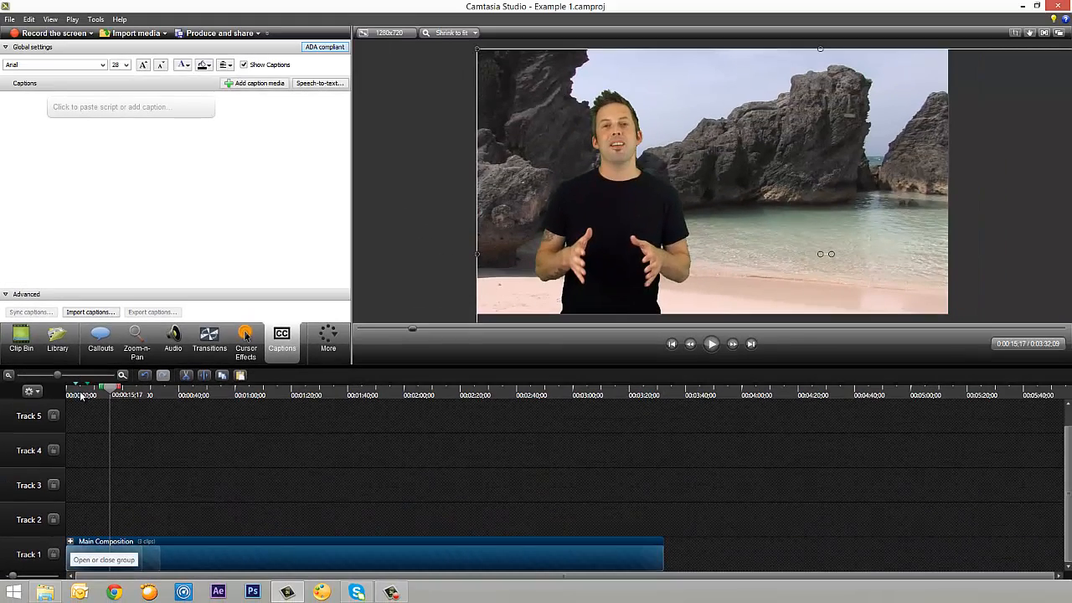
Expand the Main Composition group and its nested Main group to inspect the clips inside
{"action": "left_click", "coordinate": [71, 541]}
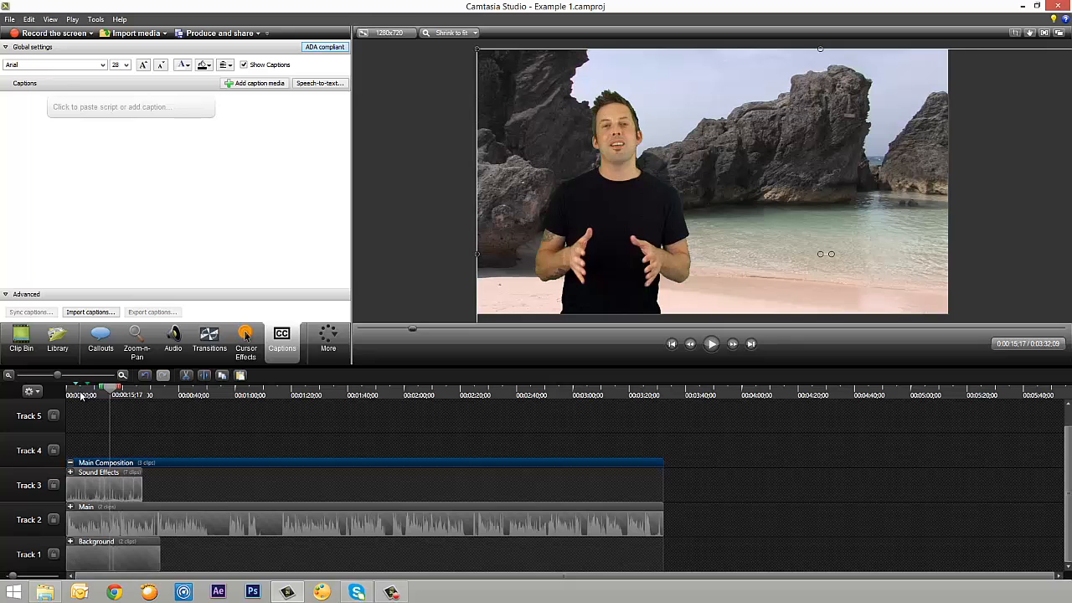
{"action": "left_click", "coordinate": [72, 508]}
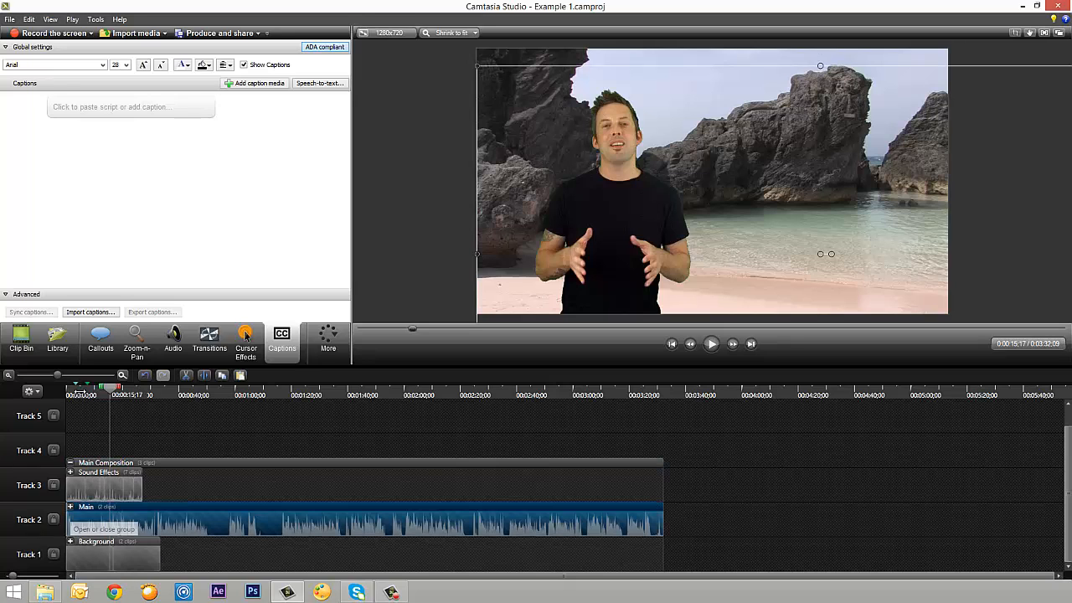
{"action": "left_click", "coordinate": [70, 506]}
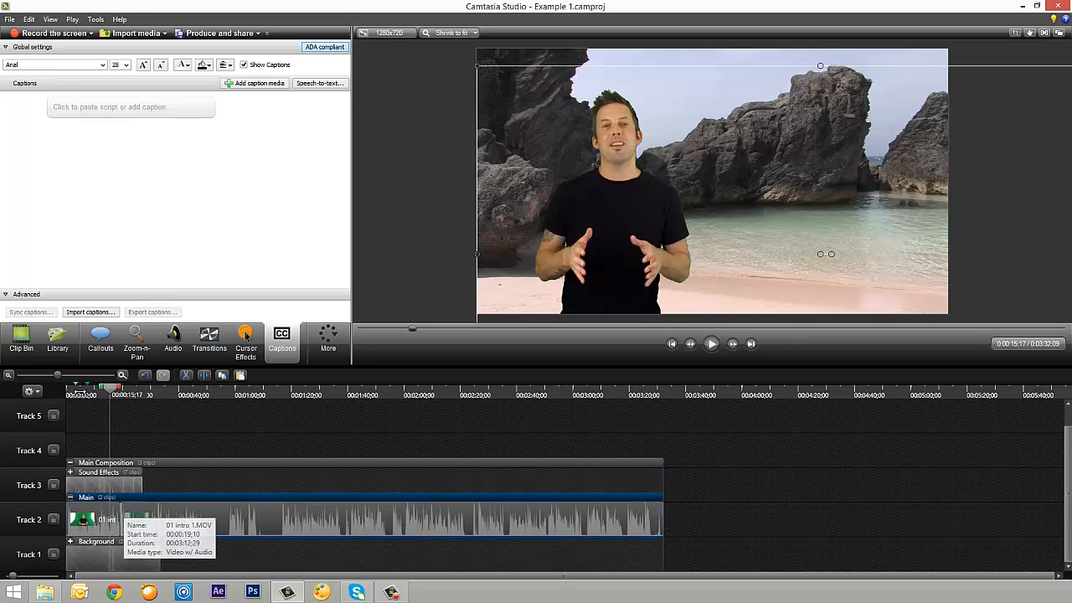